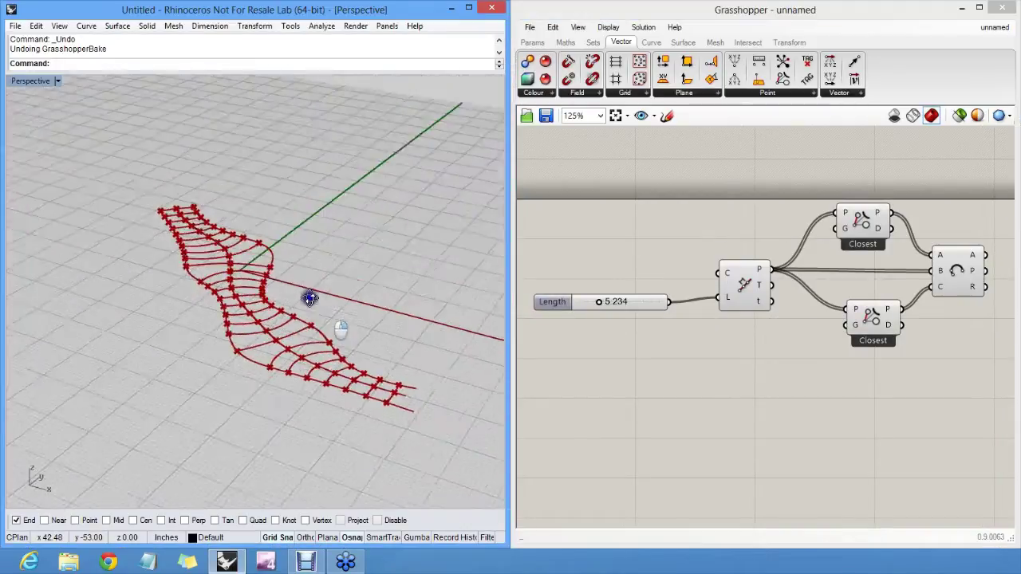
Step: Raise the middle curve above the two side curves so the arcs span between all three
{"action": "left_click", "coordinate": [301, 355]}
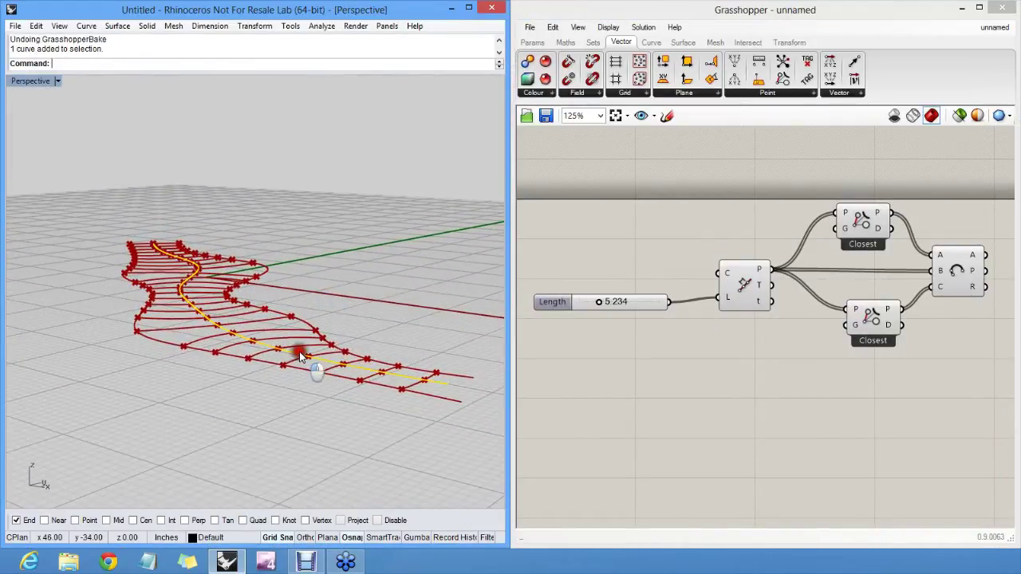
{"action": "left_click_drag", "start_coordinate": [300, 360], "coordinate": [335, 279]}
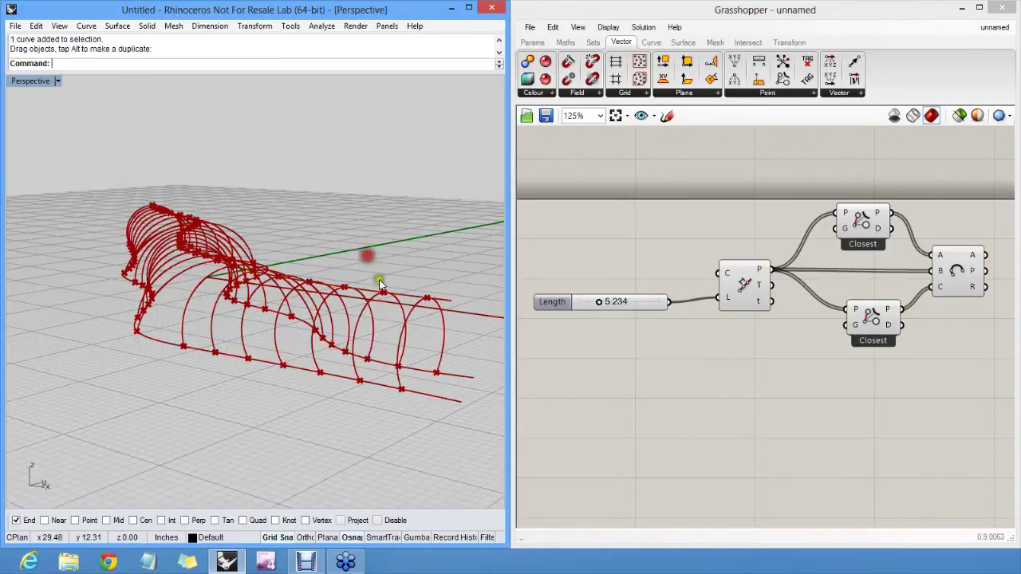
{"action": "right_click_drag", "start_coordinate": [399, 339], "coordinate": [399, 317]}
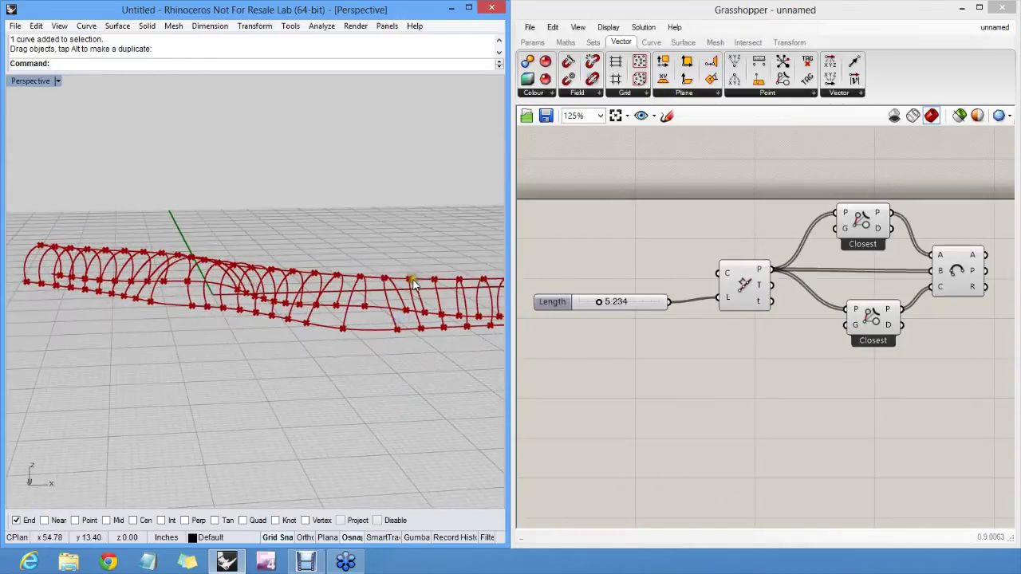
Step: Turn on the middle curve's control points and lift two of them to vary the height of the arcs
{"action": "left_click", "coordinate": [413, 287]}
{"action": "key", "text": "F10"}
{"action": "left_click_drag", "start_coordinate": [384, 281], "coordinate": [380, 226]}
{"action": "right_click_drag", "start_coordinate": [260, 280], "coordinate": [361, 346], "text": "shift"}
{"action": "left_click_drag", "start_coordinate": [285, 319], "coordinate": [288, 251]}
{"action": "right_click_drag", "start_coordinate": [357, 359], "coordinate": [401, 248]}
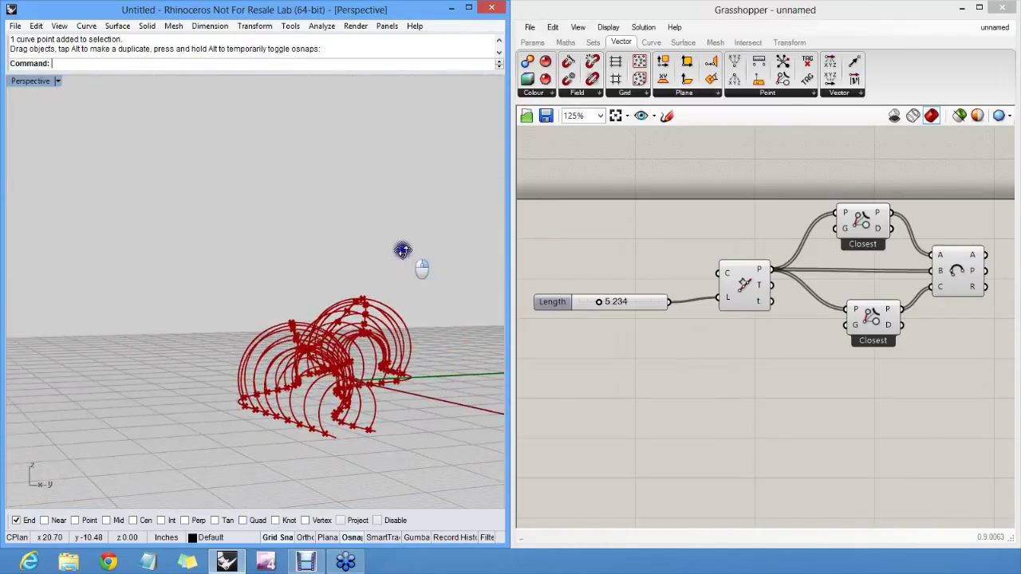
{"action": "scroll", "coordinate": [376, 383], "scroll_direction": "up", "scroll_amount": 7}
{"action": "right_click_drag", "start_coordinate": [383, 340], "coordinate": [325, 384], "text": "shift"}
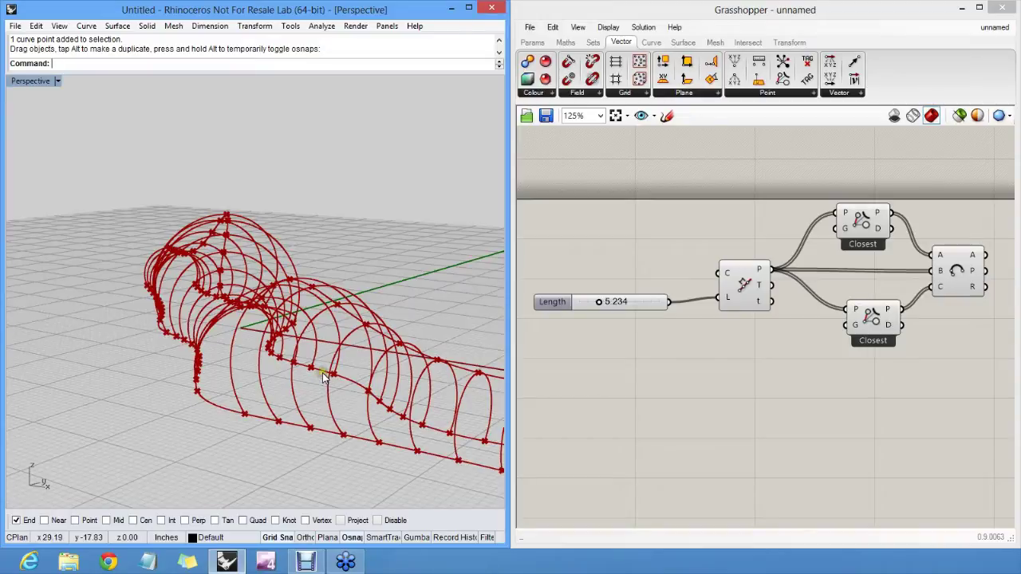
{"action": "mouse_move", "coordinate": [322, 356]}
{"action": "right_mouse_down", "text": "ctrl"}
{"action": "mouse_move", "coordinate": [321, 367]}
{"action": "mouse_move", "coordinate": [322, 357]}
{"action": "right_mouse_up", "text": "ctrl"}
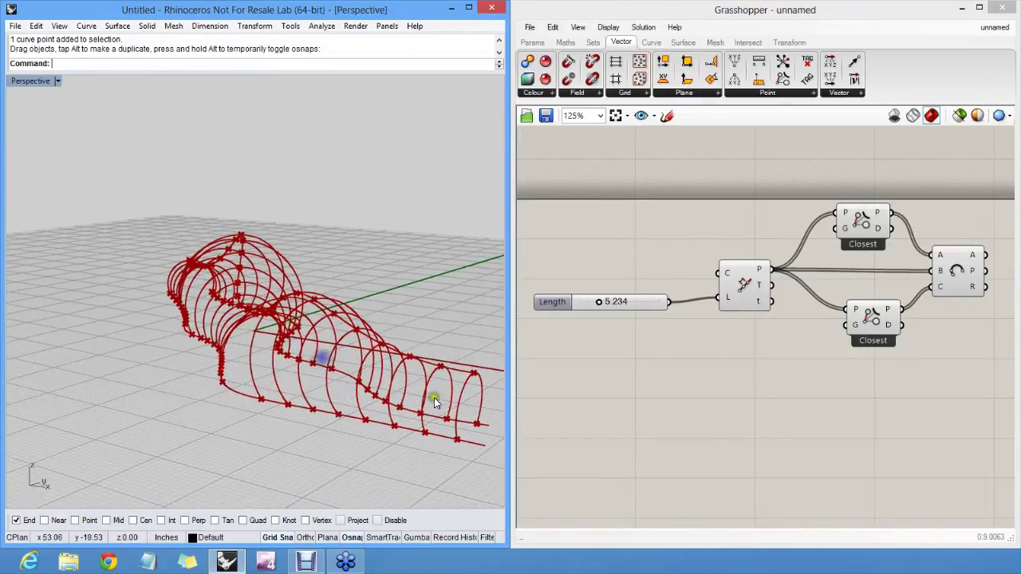
{"action": "mouse_move", "coordinate": [434, 397]}
{"action": "left_mouse_down"}
{"action": "mouse_move", "coordinate": [360, 358]}
{"action": "mouse_move", "coordinate": [315, 359]}
{"action": "left_mouse_up"}
{"action": "left_click", "coordinate": [317, 357]}
{"action": "left_click", "coordinate": [315, 363]}
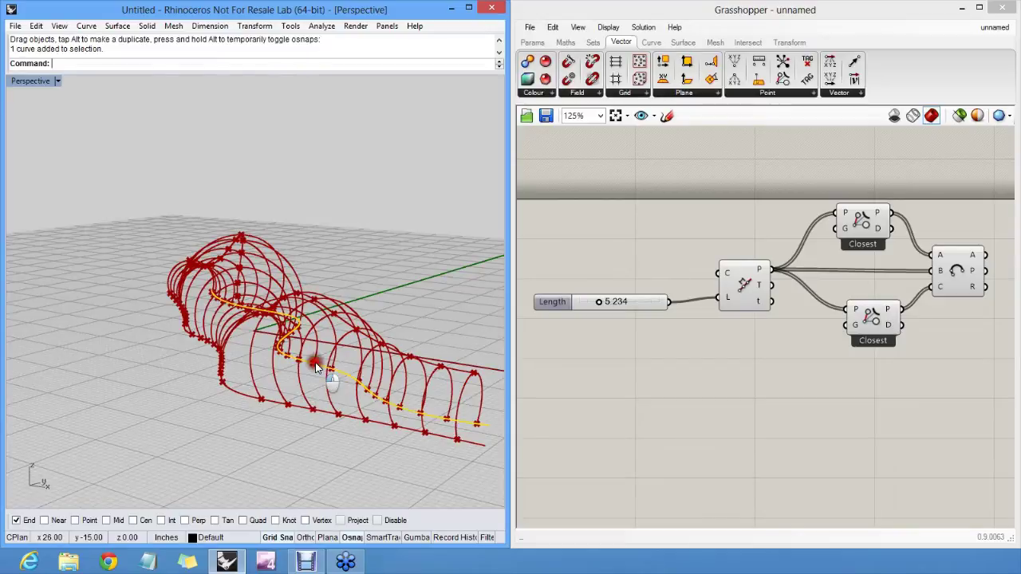
{"action": "left_click", "coordinate": [287, 404]}
{"action": "left_click", "coordinate": [314, 364]}
{"action": "left_click", "coordinate": [316, 383]}
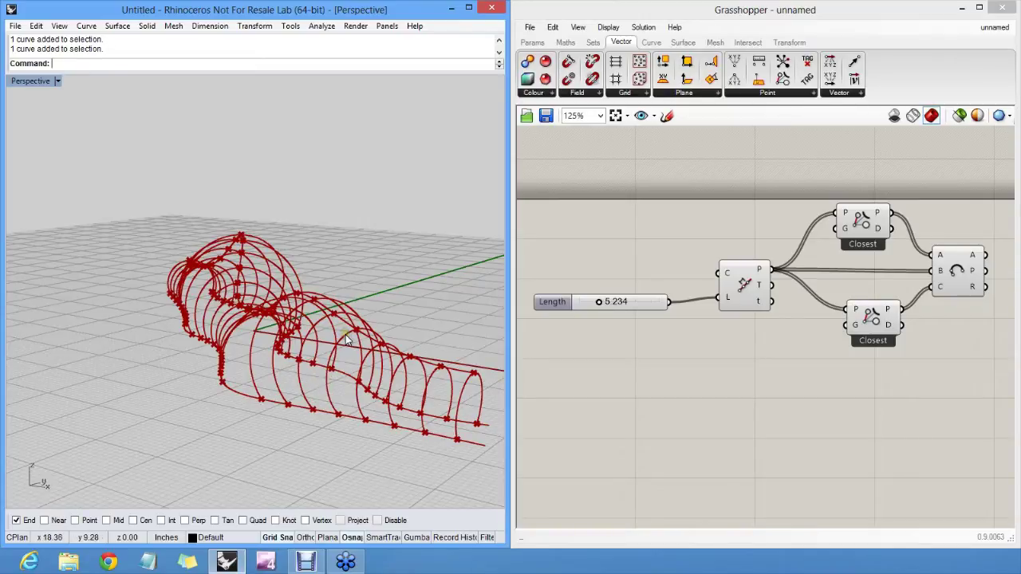
{"action": "right_click_drag", "start_coordinate": [346, 339], "coordinate": [397, 302]}
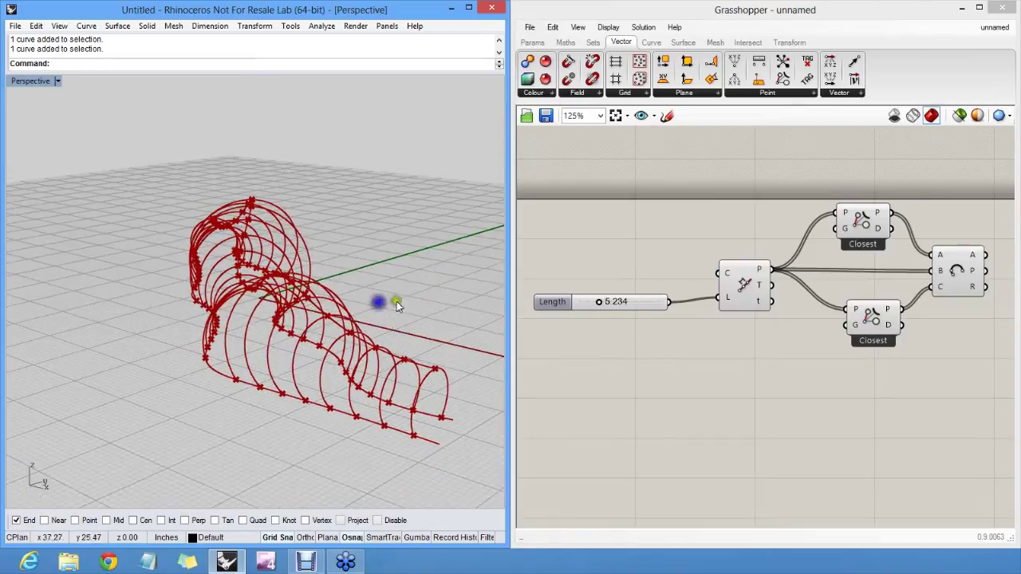
{"action": "left_click", "coordinate": [774, 329]}
{"action": "left_click", "coordinate": [803, 346]}
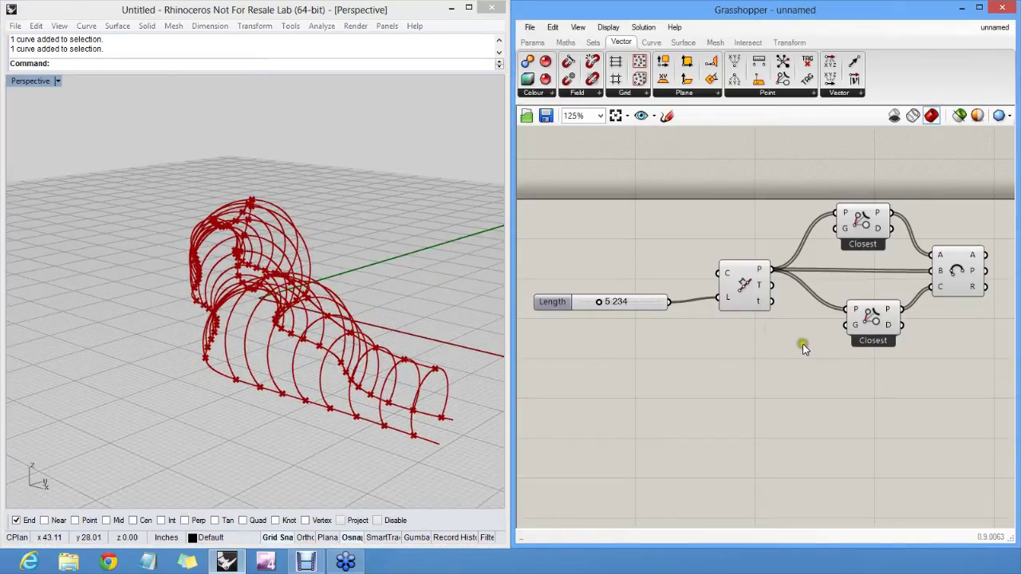
{"action": "left_click", "coordinate": [803, 344]}
{"action": "left_click", "coordinate": [856, 357]}
{"action": "left_click", "coordinate": [866, 381]}
{"action": "left_click", "coordinate": [859, 203]}
{"action": "left_click", "coordinate": [816, 324]}
{"action": "left_click", "coordinate": [940, 359]}
Step: Delete all components of the Grasshopper definition and the middle curve in the Rhino model
{"action": "left_click_drag", "start_coordinate": [981, 406], "coordinate": [619, 208]}
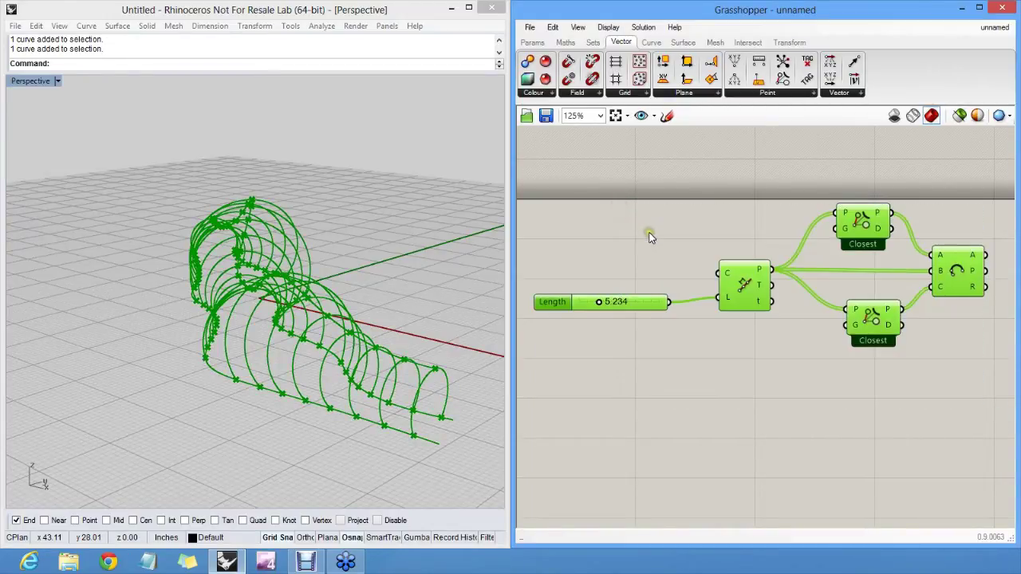
{"action": "key", "text": "Delete"}
{"action": "right_click_drag", "start_coordinate": [631, 255], "coordinate": [617, 199]}
{"action": "right_click_drag", "start_coordinate": [412, 266], "coordinate": [335, 284]}
{"action": "left_click", "coordinate": [326, 267]}
{"action": "key", "text": "Delete"}
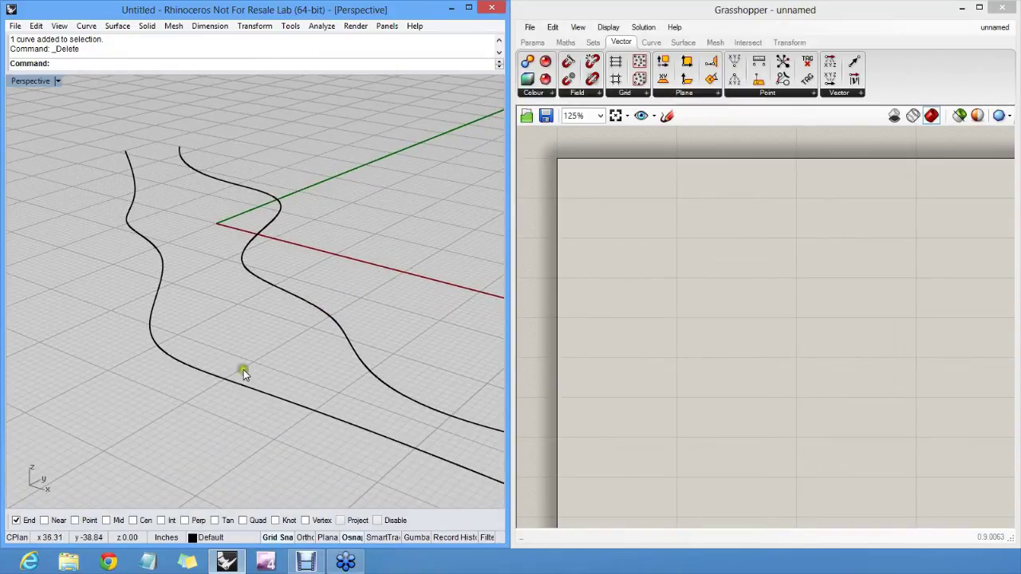
{"action": "left_click", "coordinate": [327, 316]}
{"action": "left_click", "coordinate": [230, 379]}
{"action": "left_click_drag", "start_coordinate": [328, 314], "coordinate": [324, 243]}
{"action": "left_click_drag", "start_coordinate": [228, 377], "coordinate": [228, 301]}
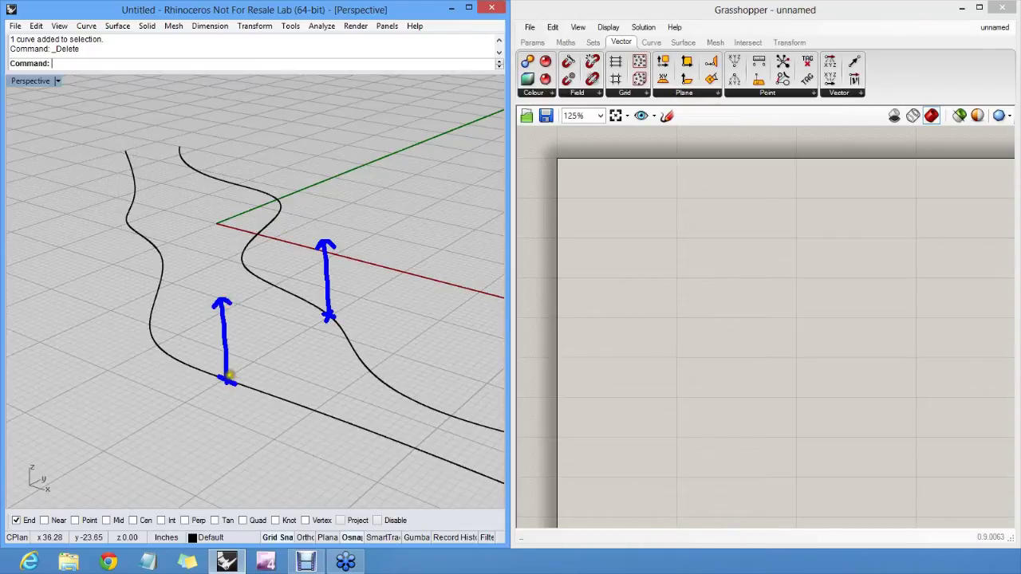
{"action": "mouse_move", "coordinate": [230, 377]}
{"action": "left_mouse_down"}
{"action": "mouse_move", "coordinate": [227, 319]}
{"action": "mouse_move", "coordinate": [265, 271]}
{"action": "mouse_move", "coordinate": [305, 282]}
{"action": "mouse_move", "coordinate": [328, 313]}
{"action": "left_mouse_up"}
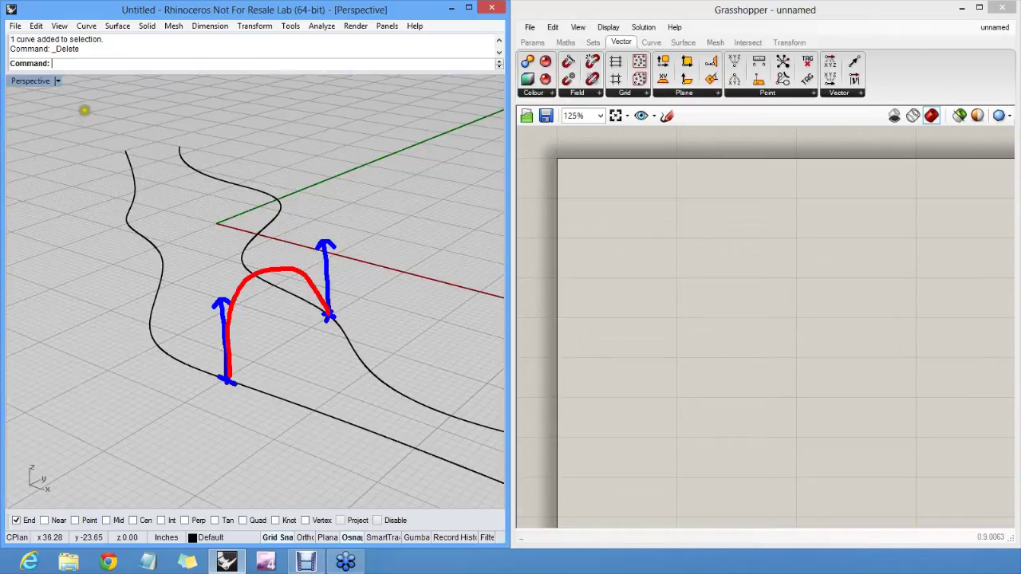
{"action": "left_click_drag", "start_coordinate": [87, 111], "coordinate": [89, 118]}
{"action": "left_click_drag", "start_coordinate": [204, 214], "coordinate": [197, 222]}
{"action": "left_click_drag", "start_coordinate": [197, 214], "coordinate": [209, 222]}
{"action": "mouse_move", "coordinate": [84, 115]}
{"action": "left_mouse_down"}
{"action": "mouse_move", "coordinate": [150, 85]}
{"action": "mouse_move", "coordinate": [157, 93]}
{"action": "left_mouse_up"}
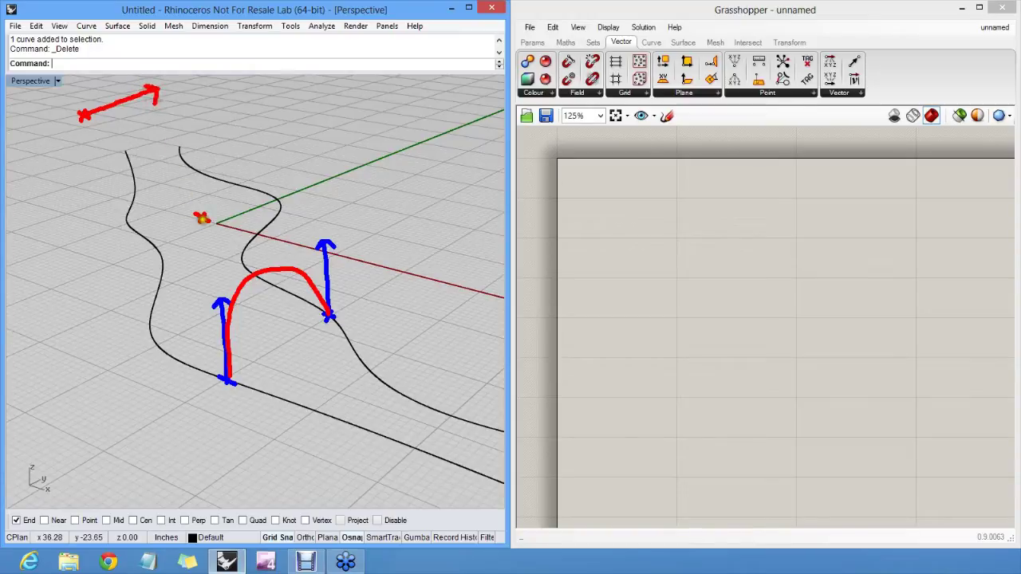
{"action": "mouse_move", "coordinate": [202, 216]}
{"action": "left_mouse_down"}
{"action": "mouse_move", "coordinate": [231, 129]}
{"action": "mouse_move", "coordinate": [241, 132]}
{"action": "left_mouse_up"}
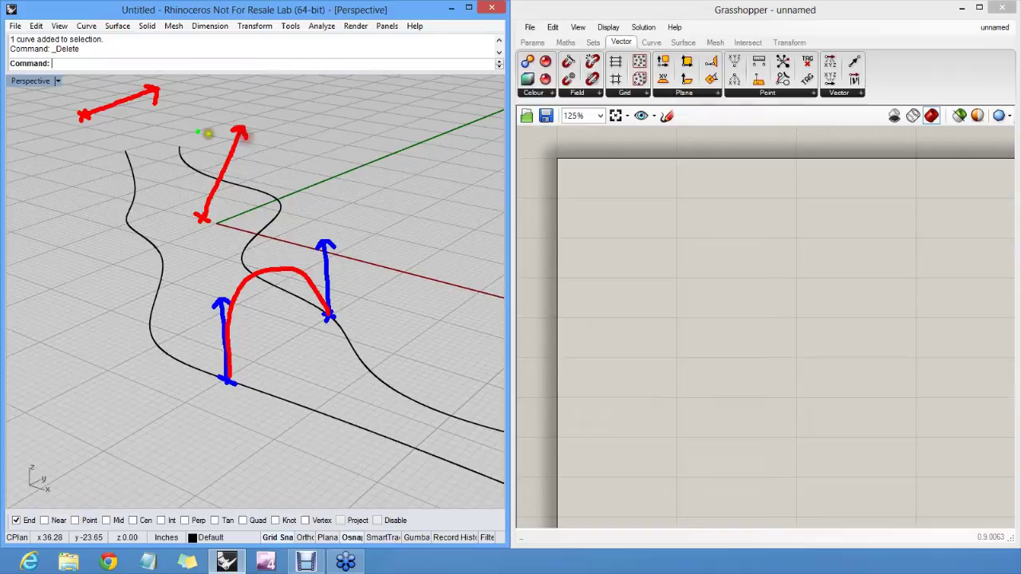
{"action": "mouse_move", "coordinate": [89, 115]}
{"action": "left_mouse_down"}
{"action": "mouse_move", "coordinate": [126, 105]}
{"action": "mouse_move", "coordinate": [157, 127]}
{"action": "mouse_move", "coordinate": [145, 177]}
{"action": "mouse_move", "coordinate": [164, 221]}
{"action": "mouse_move", "coordinate": [200, 221]}
{"action": "left_mouse_up"}
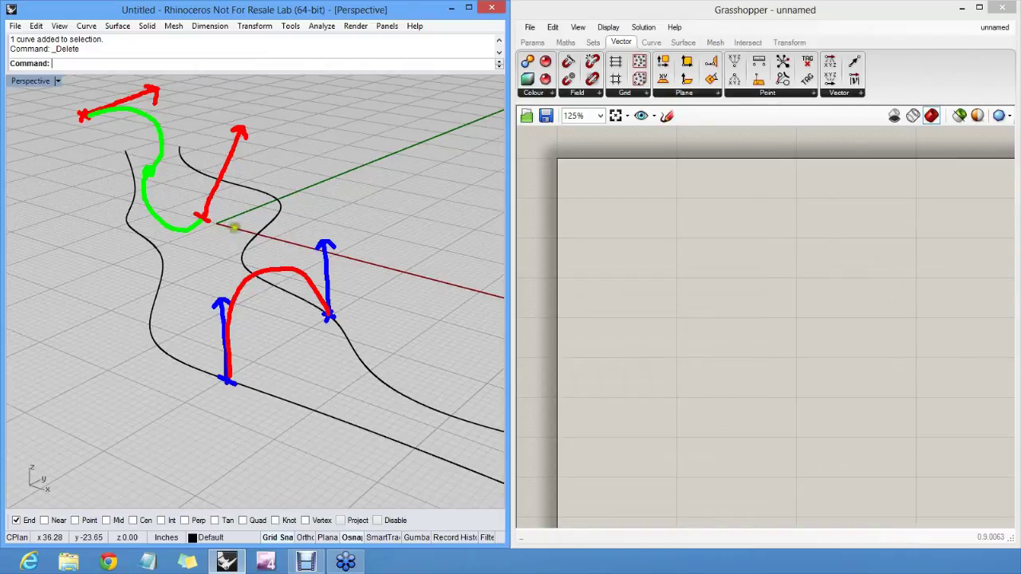
{"action": "key", "text": "Escape"}
{"action": "mouse_move", "coordinate": [337, 304]}
{"action": "right_mouse_down"}
{"action": "mouse_move", "coordinate": [330, 285]}
{"action": "mouse_move", "coordinate": [293, 294]}
{"action": "right_mouse_up"}
Step: Add a Divide Curve component to the empty Grasshopper canvas
{"action": "left_click", "coordinate": [649, 231]}
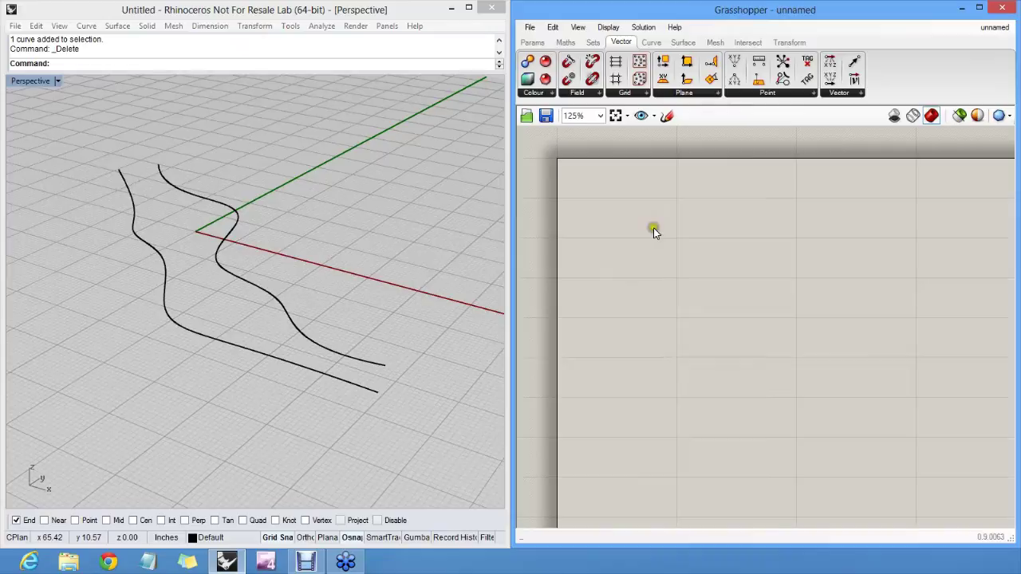
{"action": "double_click", "coordinate": [656, 222]}
{"action": "type", "text": "dcu"}
{"action": "key", "text": "BackSpace"}
{"action": "key", "text": "BackSpace"}
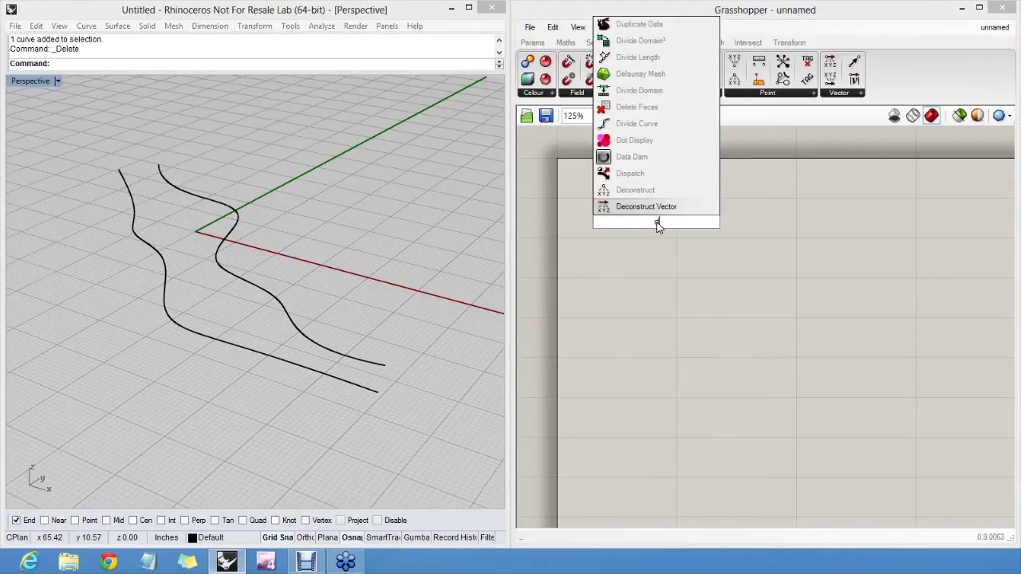
{"action": "type", "text": "ivide"}
{"action": "left_click", "coordinate": [657, 207]}
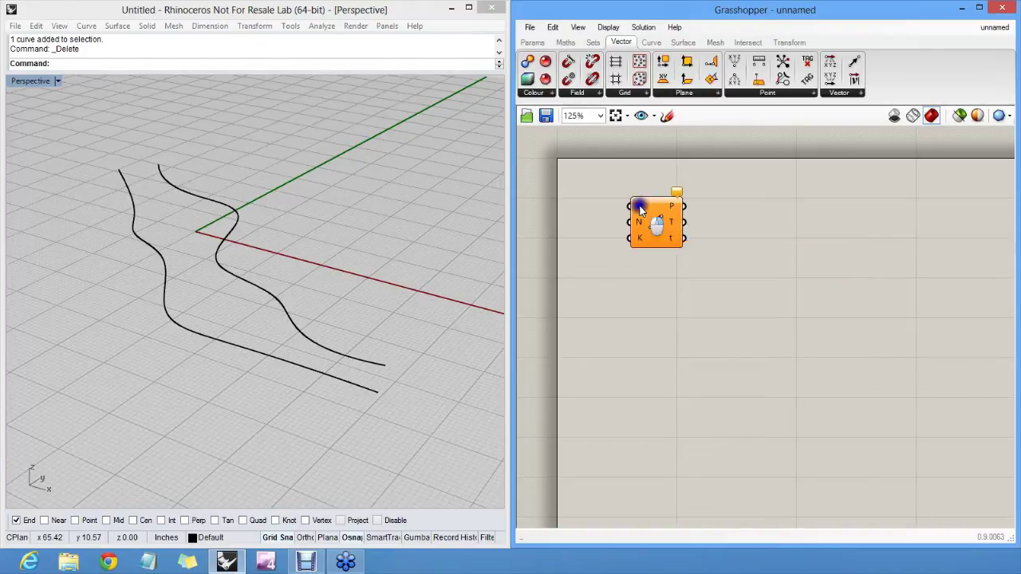
Step: Reference the right-hand Rhino curve as the Divide Curve component's curve input
{"action": "right_click", "coordinate": [640, 206]}
{"action": "left_click", "coordinate": [684, 391]}
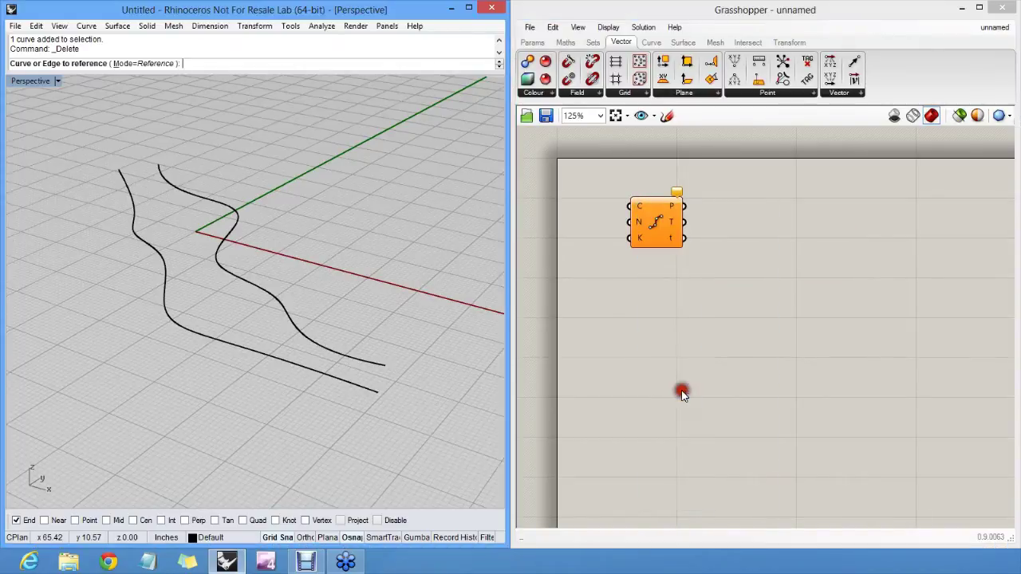
{"action": "left_click", "coordinate": [262, 289]}
Step: Duplicate the Divide Curve component below the original and reference the left-hand Rhino curve in the copy's curve input
{"action": "left_click_drag", "start_coordinate": [655, 225], "coordinate": [771, 327]}
{"action": "left_click", "coordinate": [755, 290]}
{"action": "left_click", "coordinate": [764, 227]}
{"action": "right_click", "coordinate": [746, 311]}
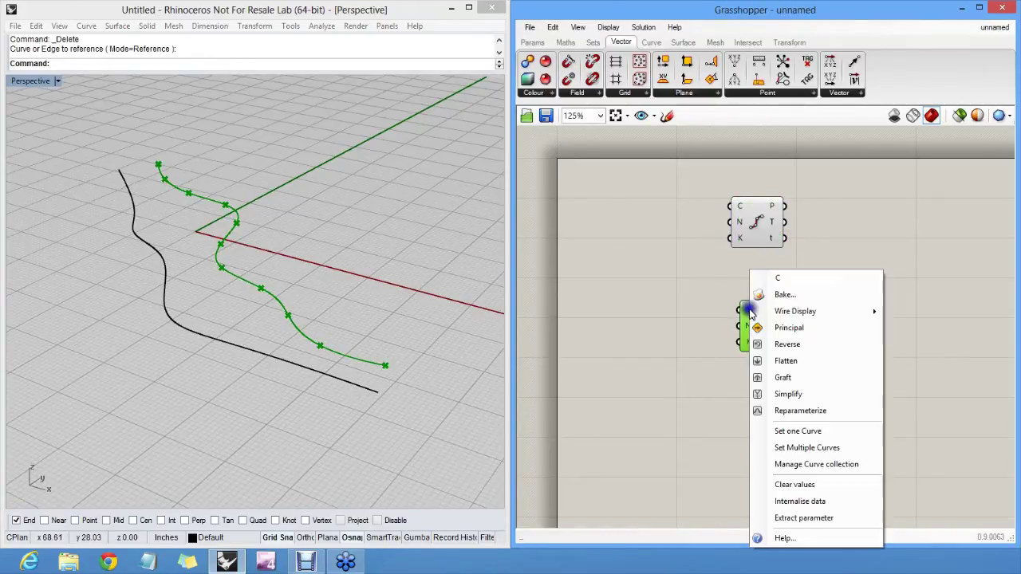
{"action": "left_click", "coordinate": [796, 431]}
{"action": "left_click", "coordinate": [307, 372]}
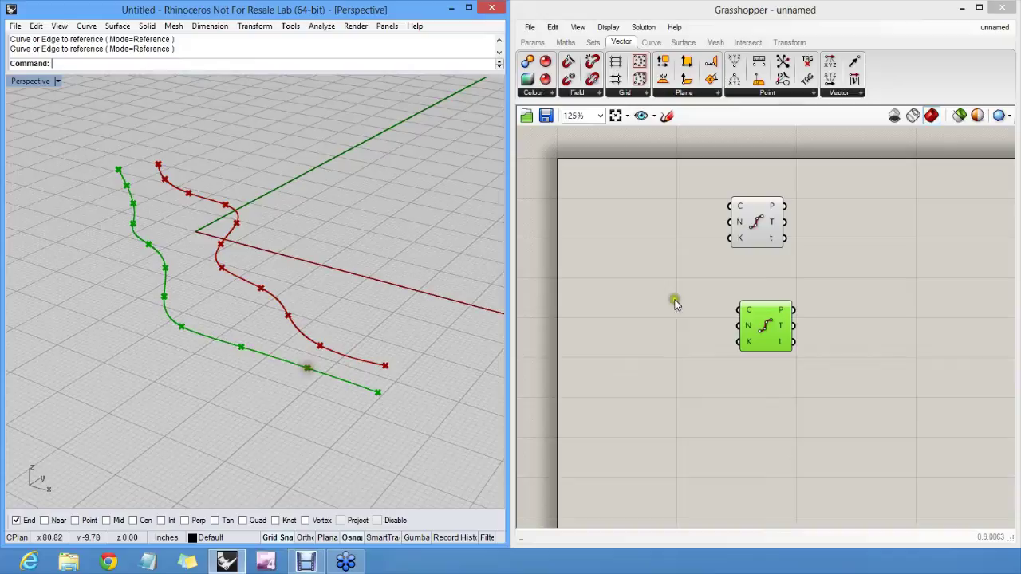
Step: Add an integer number slider with minimum 1 and value 10, and connect it to the N input of both Divide Curve components
{"action": "double_click", "coordinate": [613, 283]}
{"action": "type", "text": "1<10"}
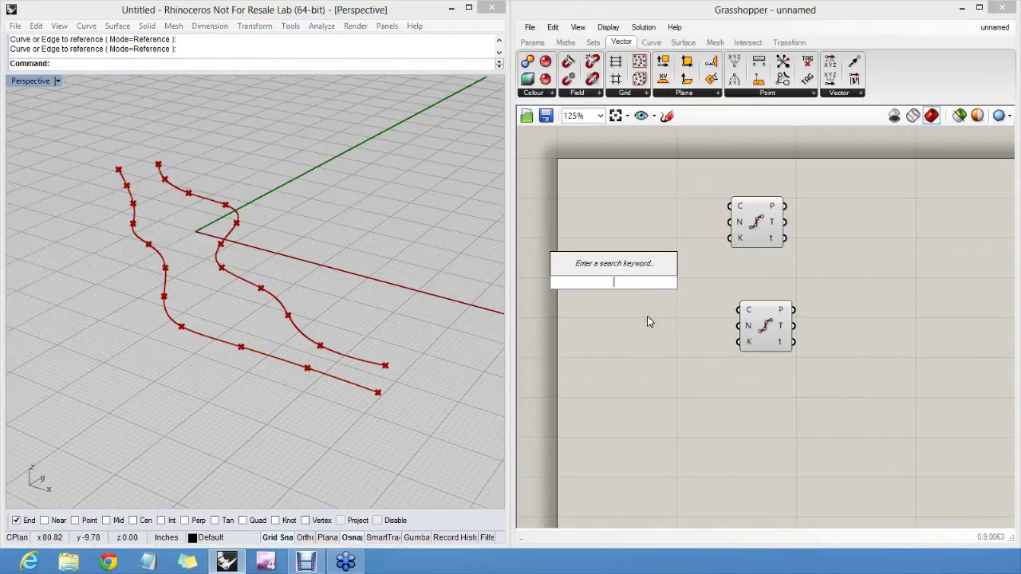
{"action": "type", "text": "<40"}
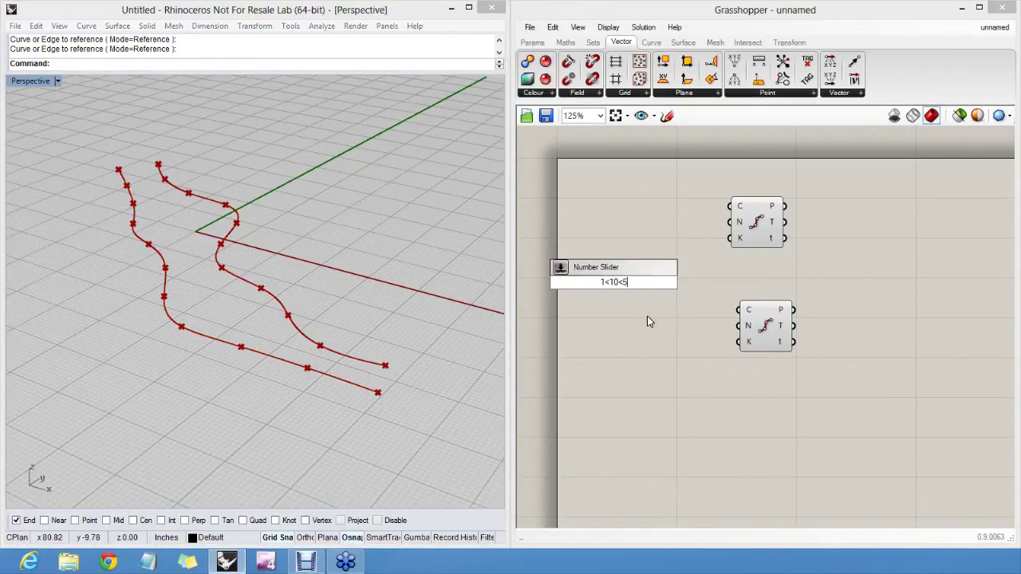
{"action": "key", "text": "Return"}
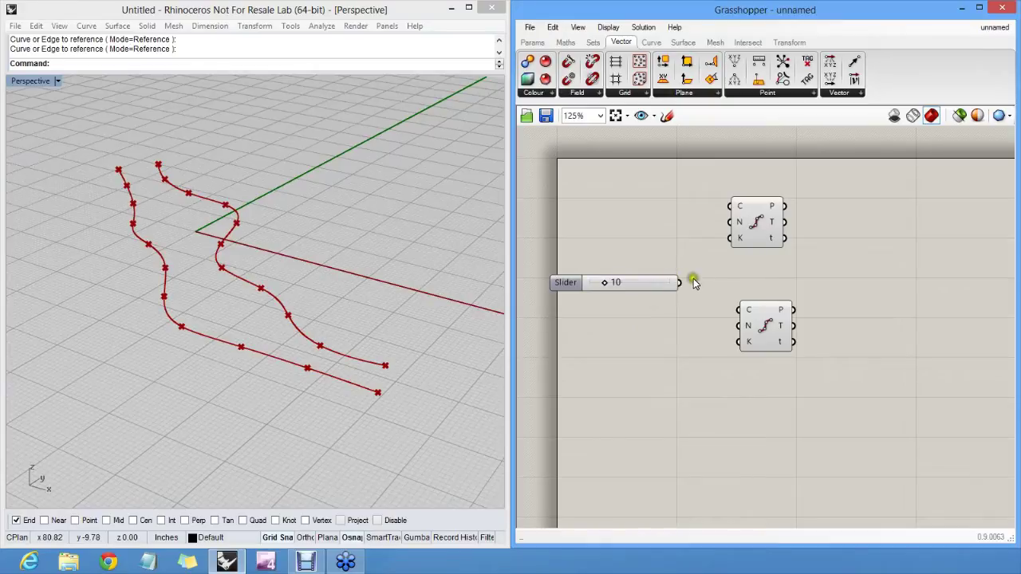
{"action": "left_click_drag", "start_coordinate": [679, 282], "coordinate": [735, 335]}
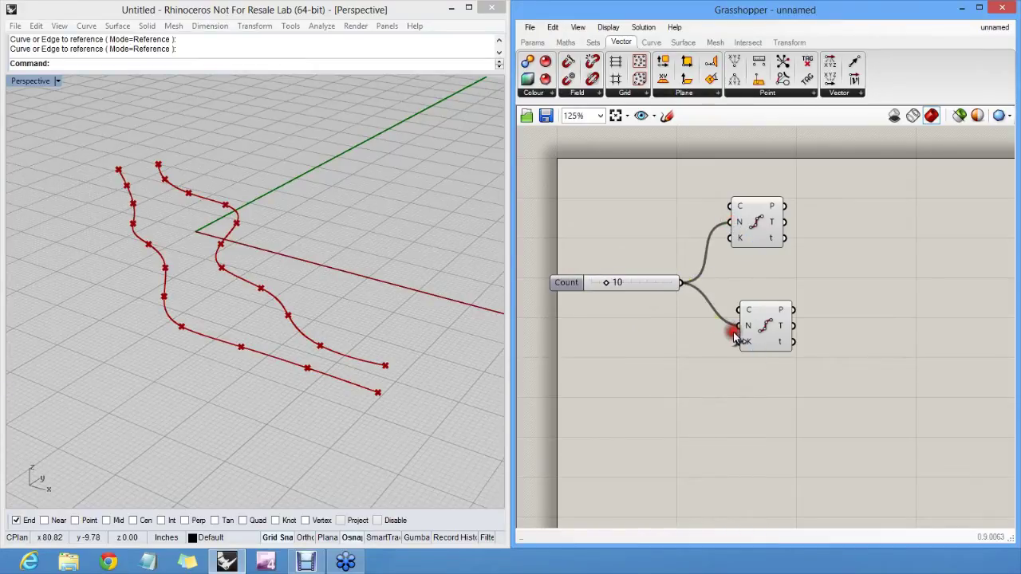
Step: Set the Count slider to 28 and move the two Divide Curve components closer to it
{"action": "left_click_drag", "start_coordinate": [610, 282], "coordinate": [638, 293]}
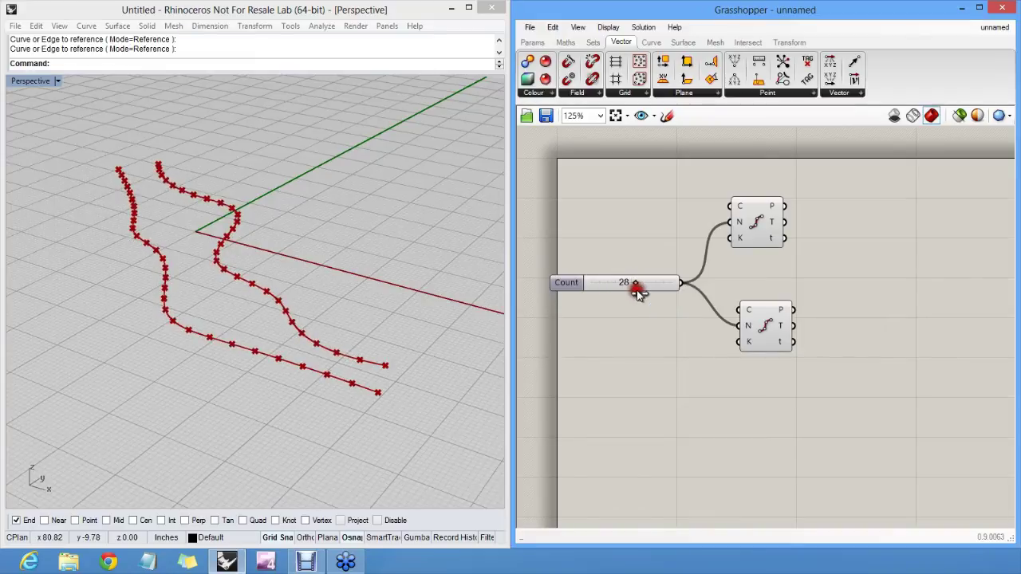
{"action": "left_click_drag", "start_coordinate": [779, 309], "coordinate": [764, 311]}
{"action": "left_click", "coordinate": [764, 293]}
{"action": "left_click_drag", "start_coordinate": [764, 224], "coordinate": [754, 232]}
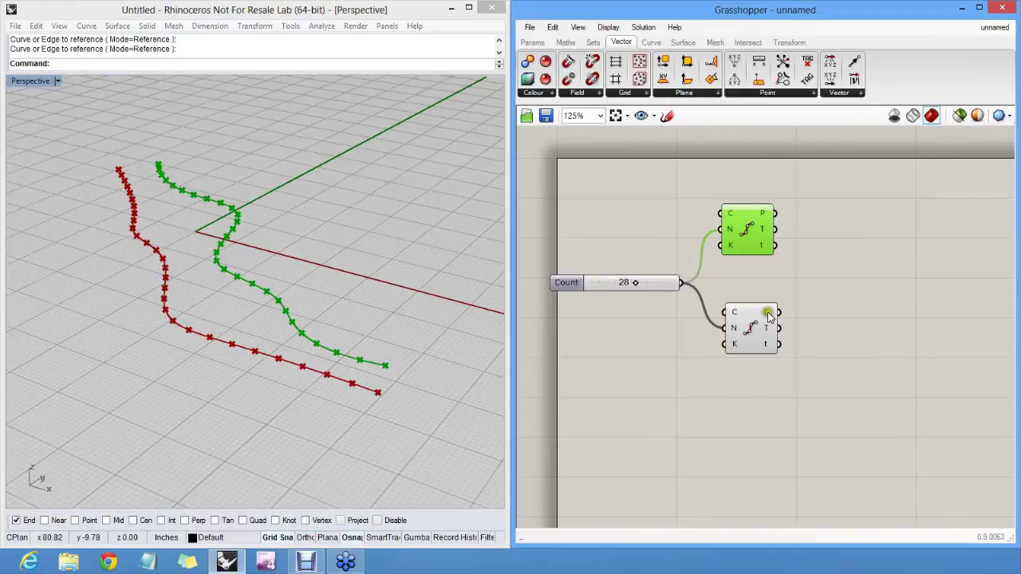
{"action": "mouse_move", "coordinate": [768, 316]}
{"action": "left_click", "coordinate": [799, 277]}
{"action": "right_click_drag", "start_coordinate": [802, 274], "coordinate": [784, 271]}
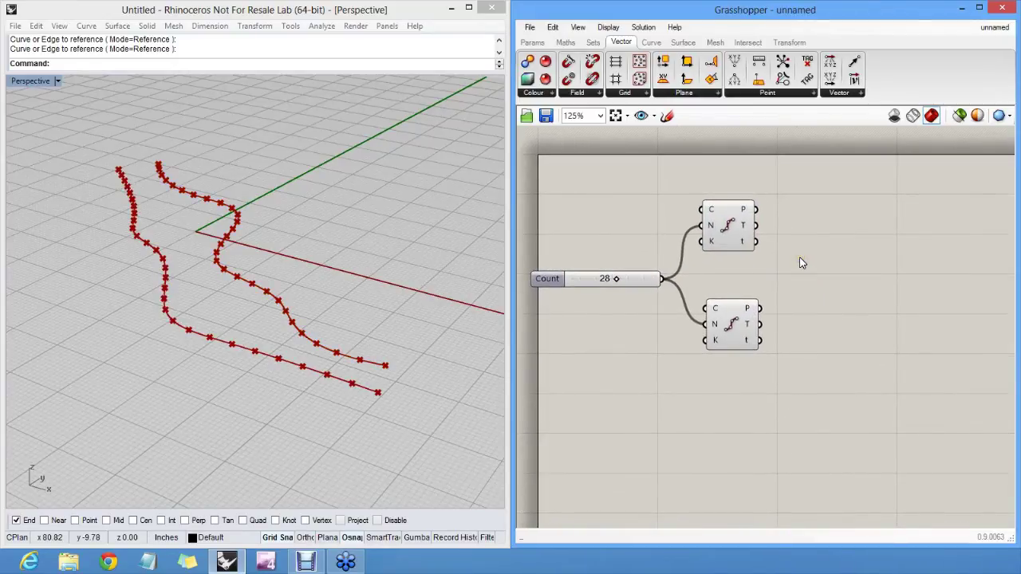
Step: Add a BiArc component from the primitive curve tools beside the two Divide Curve components
{"action": "left_click", "coordinate": [650, 42]}
{"action": "left_click", "coordinate": [724, 92]}
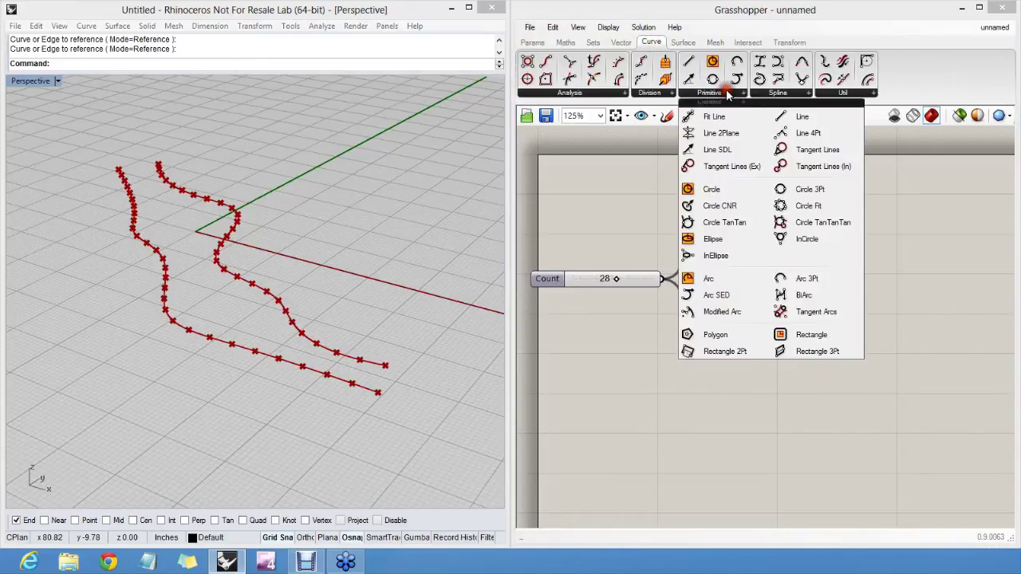
{"action": "left_click", "coordinate": [829, 297]}
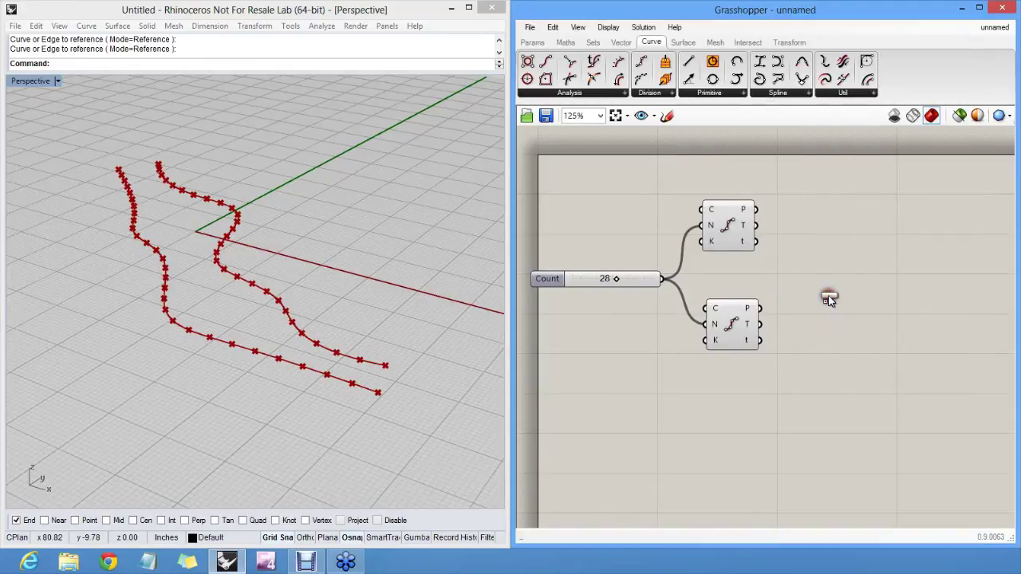
{"action": "left_click", "coordinate": [870, 281]}
{"action": "right_click_drag", "start_coordinate": [869, 288], "coordinate": [831, 299]}
{"action": "scroll", "coordinate": [798, 282], "scroll_direction": "up", "scroll_amount": 3}
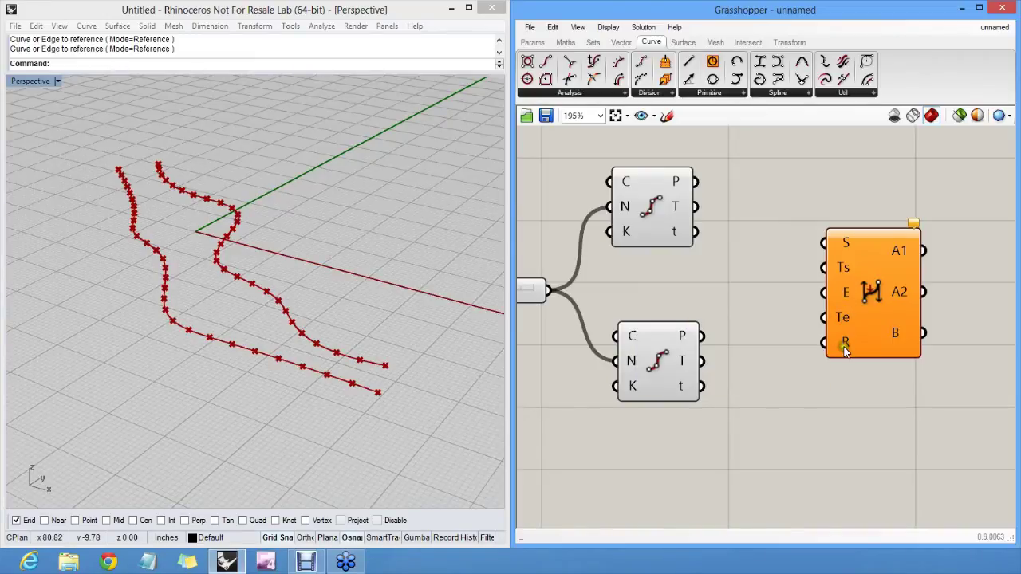
Step: Connect the upper Divide Curve's P output to the BiArc's S input and the lower one's P output to E
{"action": "mouse_move", "coordinate": [845, 349]}
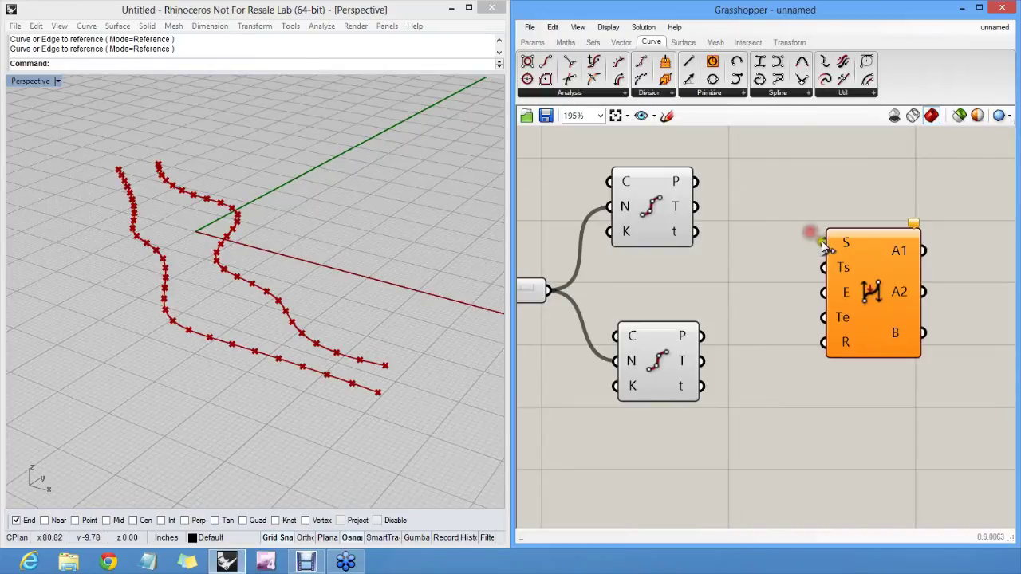
{"action": "left_click_drag", "start_coordinate": [825, 245], "coordinate": [700, 182]}
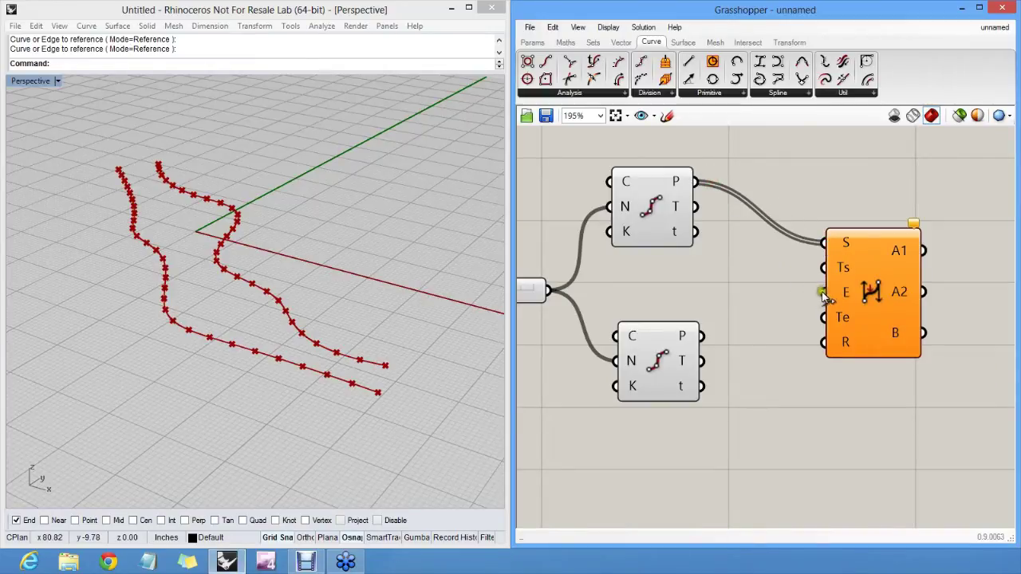
{"action": "left_click_drag", "start_coordinate": [825, 293], "coordinate": [704, 335]}
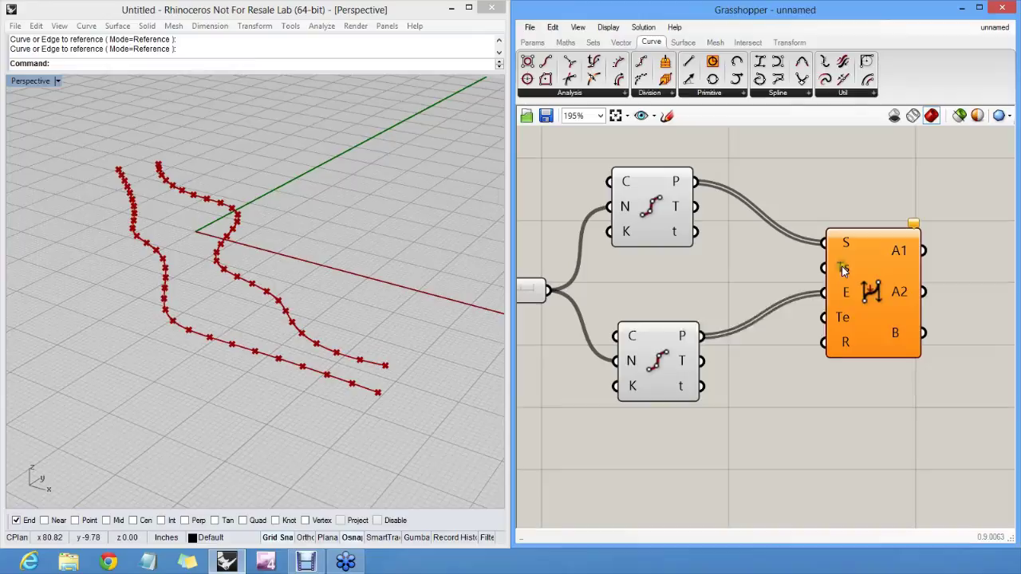
Step: Add a Unit Z vector between the two Divide Curve components, connect it to the BiArc's Ts input, and move the lower Divide Curve up slightly
{"action": "right_click_drag", "start_coordinate": [819, 268], "coordinate": [845, 265]}
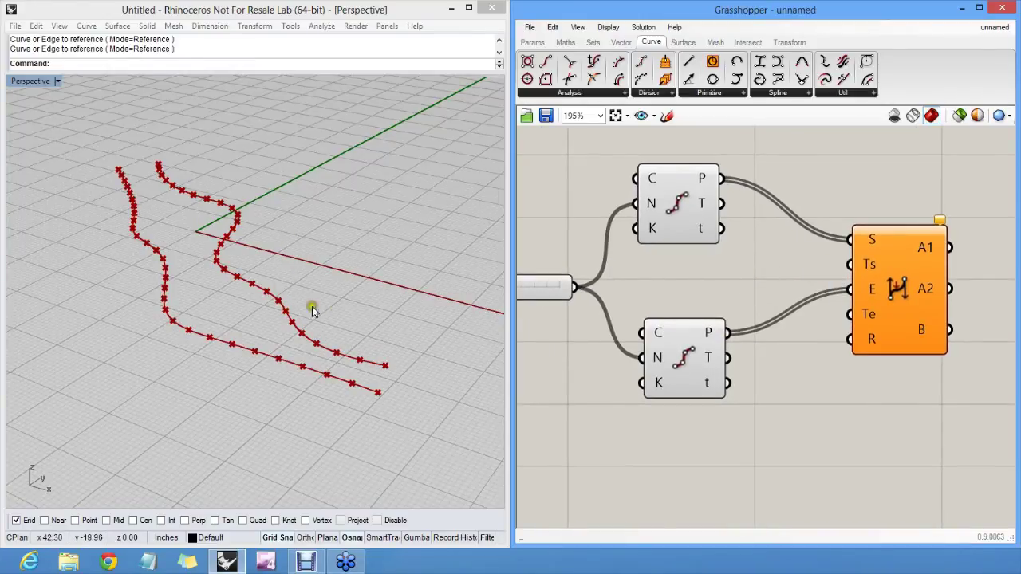
{"action": "right_click_drag", "start_coordinate": [313, 311], "coordinate": [342, 290]}
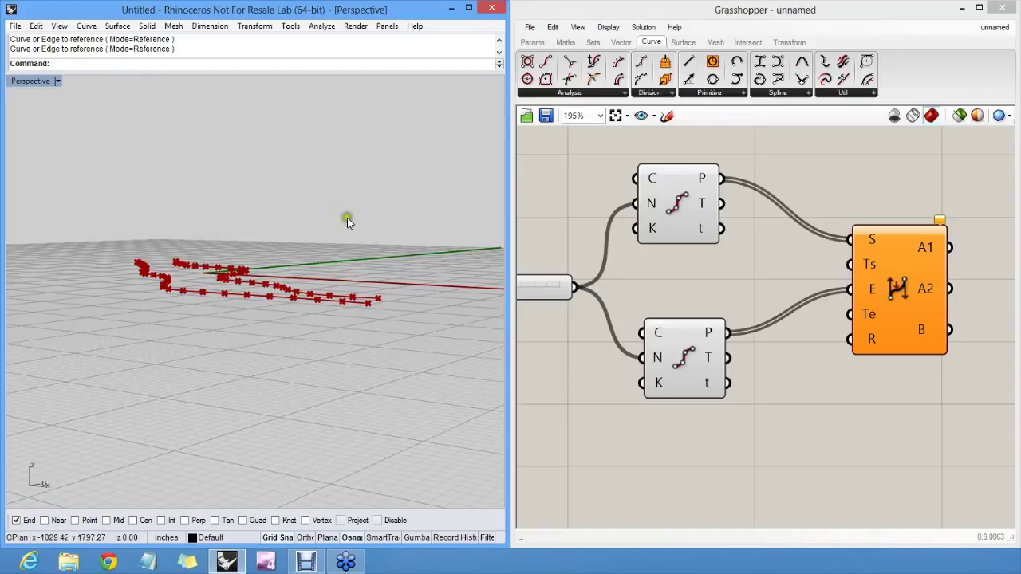
{"action": "right_click_drag", "start_coordinate": [347, 222], "coordinate": [365, 284]}
{"action": "left_click", "coordinate": [638, 276]}
{"action": "left_click", "coordinate": [619, 43]}
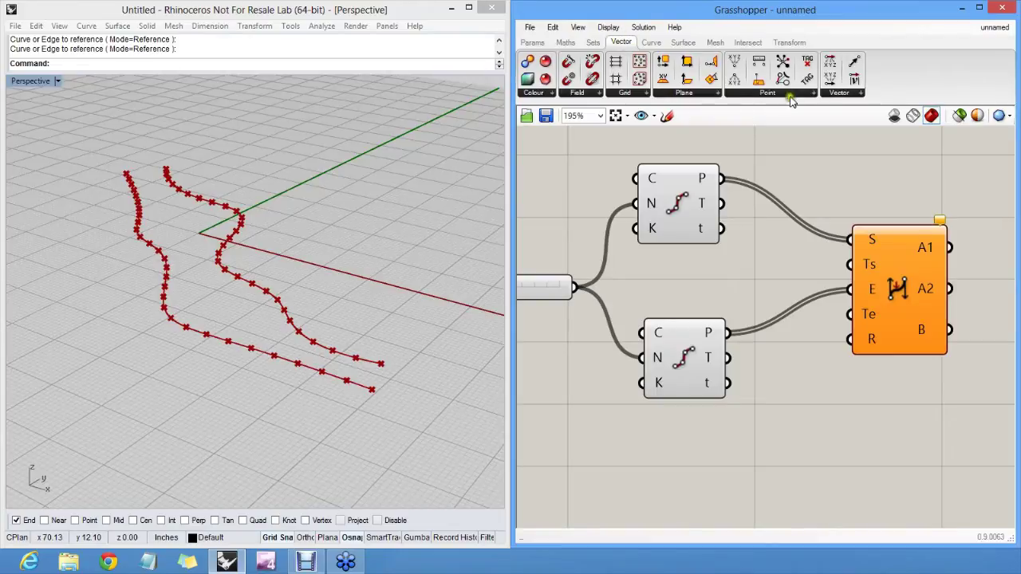
{"action": "left_click", "coordinate": [834, 94]}
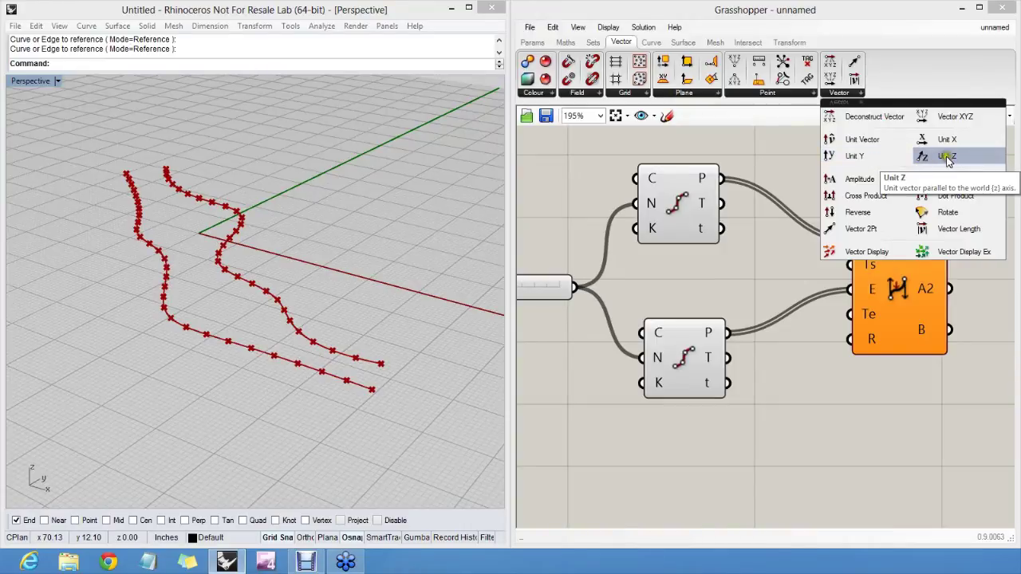
{"action": "right_click_drag", "start_coordinate": [319, 228], "coordinate": [151, 217]}
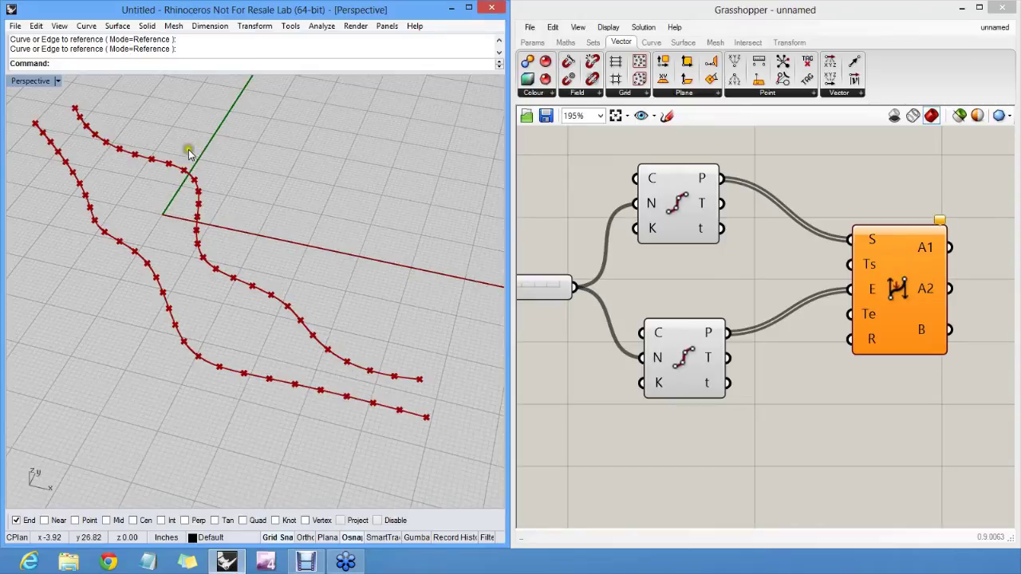
{"action": "left_click", "coordinate": [841, 94]}
{"action": "left_click_drag", "start_coordinate": [868, 156], "coordinate": [841, 273]}
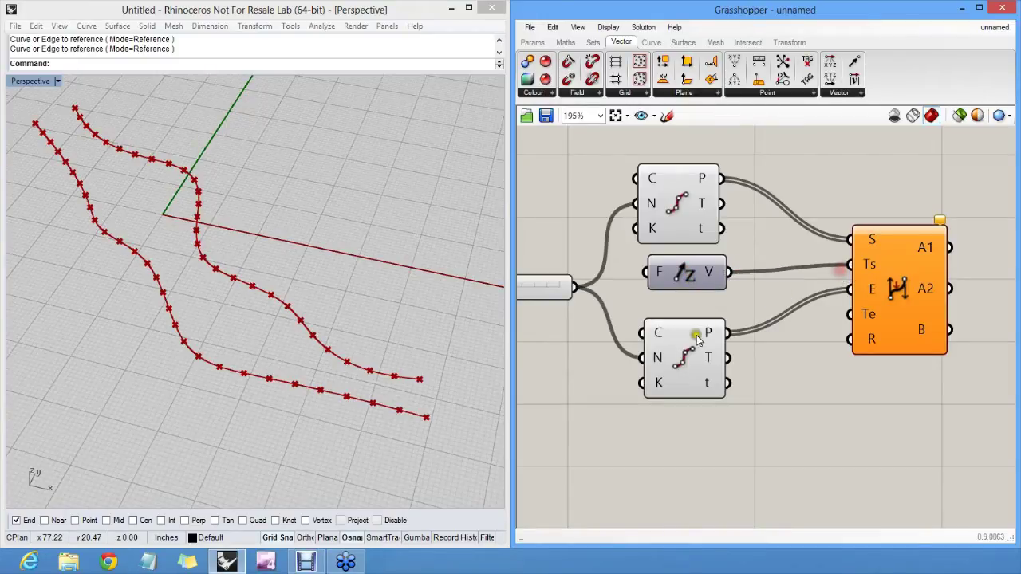
{"action": "left_click_drag", "start_coordinate": [697, 336], "coordinate": [696, 324]}
{"action": "left_click", "coordinate": [774, 331]}
{"action": "right_click_drag", "start_coordinate": [793, 338], "coordinate": [765, 313]}
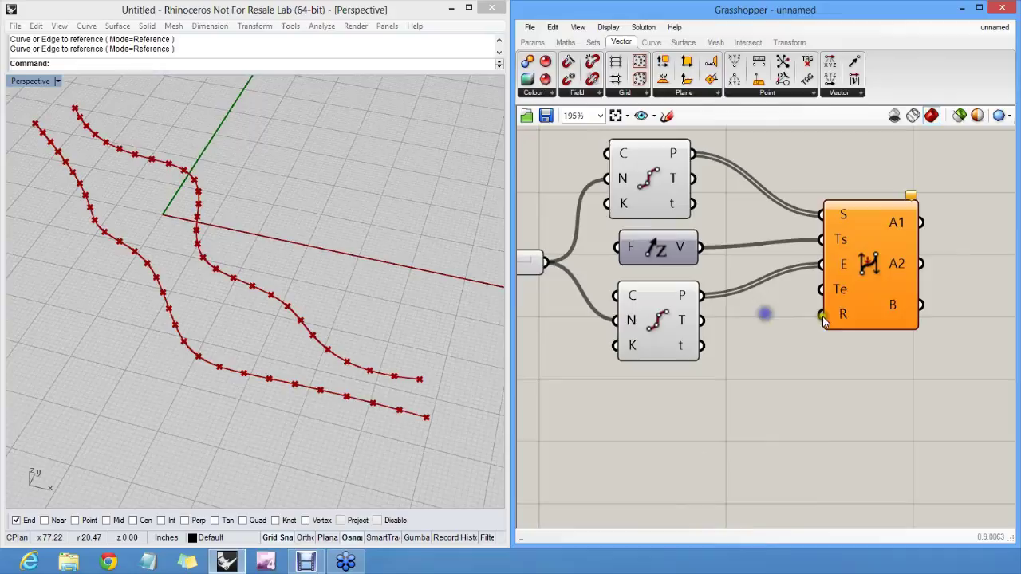
Step: Duplicate the Unit Z component below the lower Divide Curve and connect the copy to the BiArc's Te input
{"action": "left_click", "coordinate": [673, 252]}
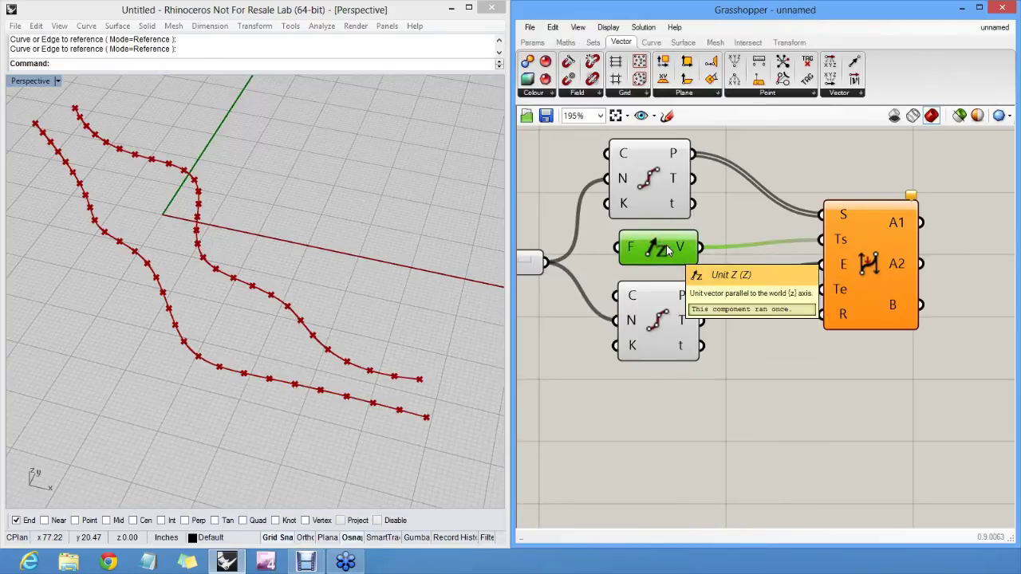
{"action": "left_click_drag", "start_coordinate": [672, 252], "coordinate": [821, 289], "text": "alt"}
{"action": "mouse_move", "coordinate": [343, 335]}
{"action": "right_mouse_down"}
{"action": "mouse_move", "coordinate": [358, 335]}
{"action": "mouse_move", "coordinate": [278, 292]}
{"action": "mouse_move", "coordinate": [326, 346]}
{"action": "mouse_move", "coordinate": [311, 239]}
{"action": "mouse_move", "coordinate": [346, 338]}
{"action": "mouse_move", "coordinate": [360, 333]}
{"action": "right_mouse_up"}
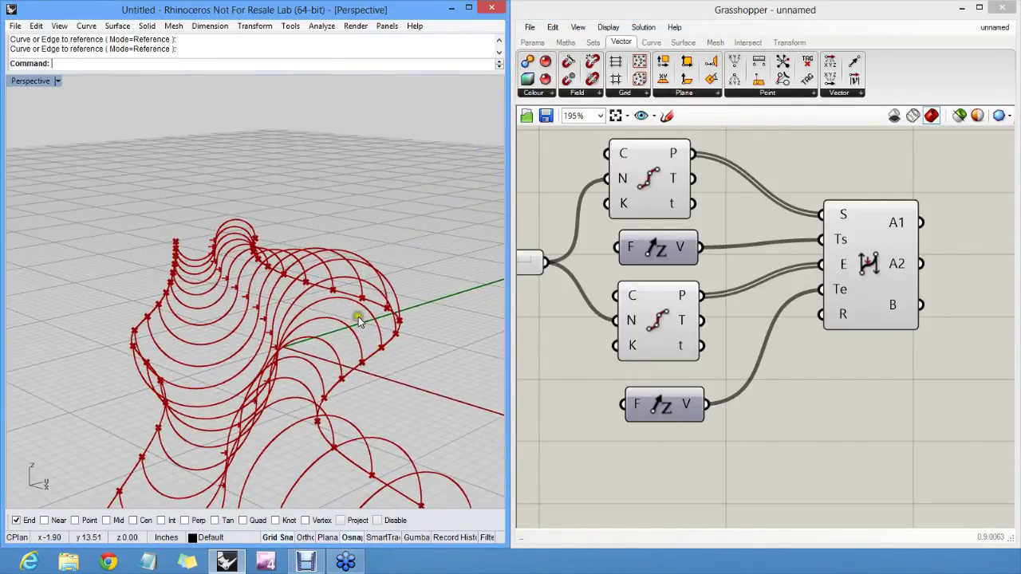
{"action": "right_click_drag", "start_coordinate": [161, 386], "coordinate": [292, 329]}
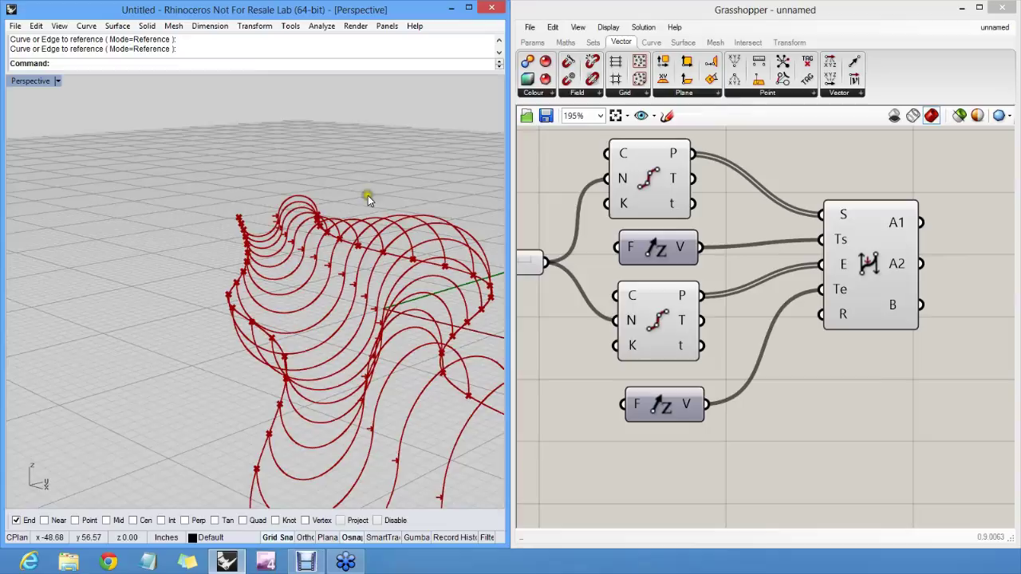
Step: Insert a Reverse vector component between the lower Unit Z and the BiArc's Te input, and line it up beside the Unit Z
{"action": "left_click", "coordinate": [677, 378]}
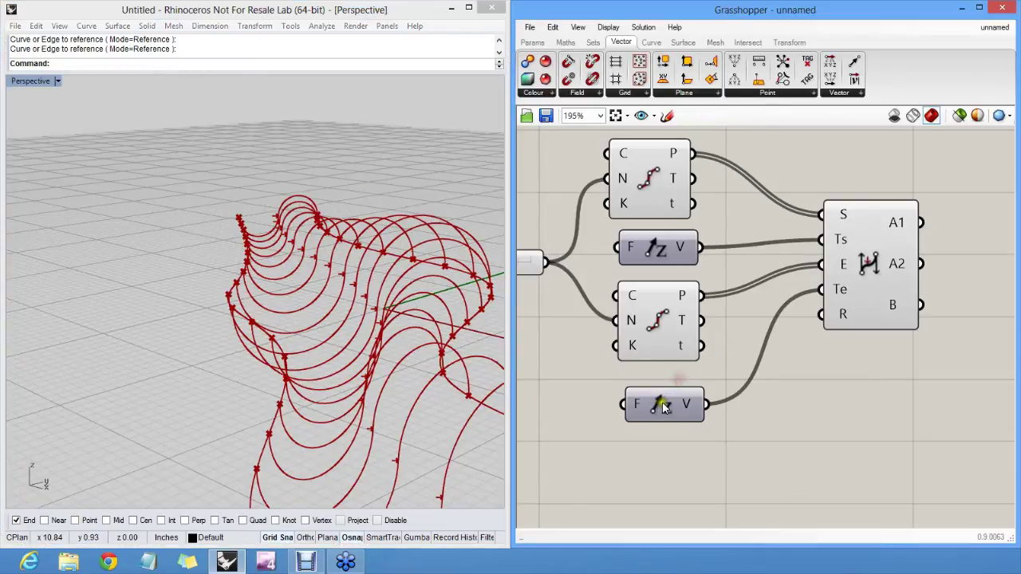
{"action": "left_click_drag", "start_coordinate": [663, 407], "coordinate": [622, 406]}
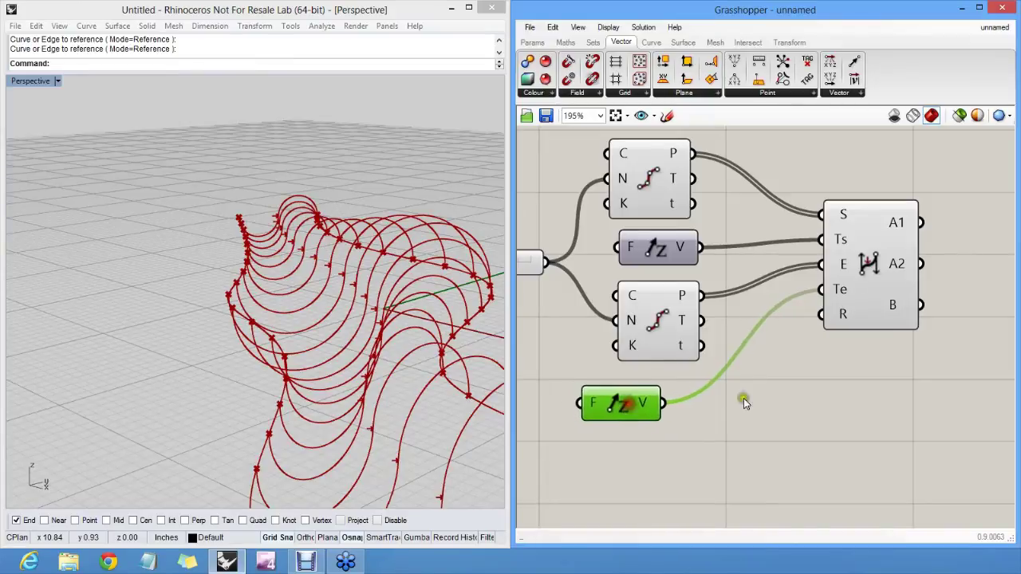
{"action": "left_click", "coordinate": [743, 400]}
{"action": "left_click", "coordinate": [848, 95]}
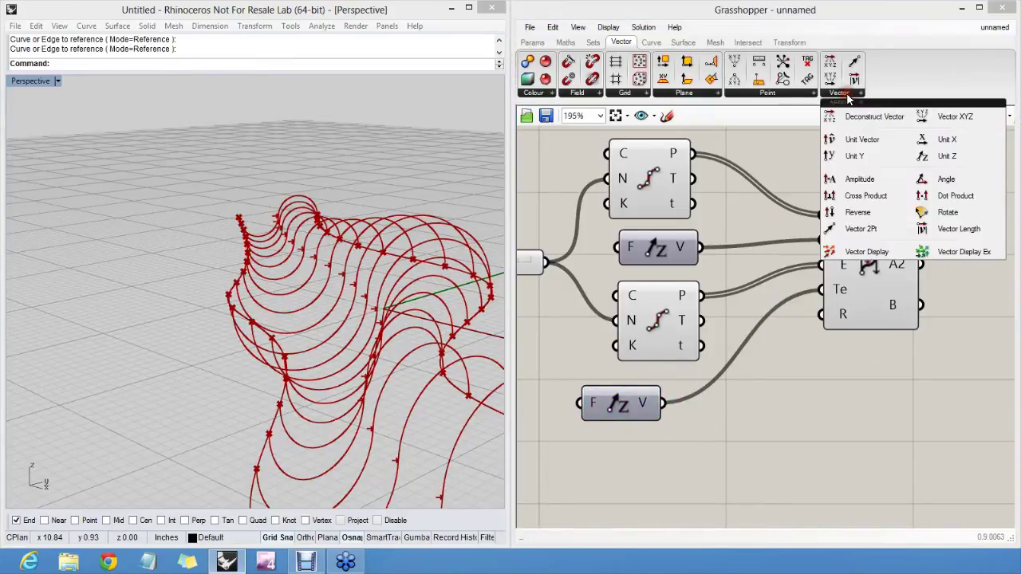
{"action": "left_click", "coordinate": [859, 213]}
{"action": "left_click", "coordinate": [744, 415]}
{"action": "mouse_move", "coordinate": [703, 415]}
{"action": "left_mouse_down"}
{"action": "mouse_move", "coordinate": [667, 406]}
{"action": "mouse_move", "coordinate": [700, 414]}
{"action": "left_mouse_up"}
{"action": "left_click_drag", "start_coordinate": [785, 415], "coordinate": [822, 290]}
{"action": "left_click_drag", "start_coordinate": [747, 417], "coordinate": [730, 407]}
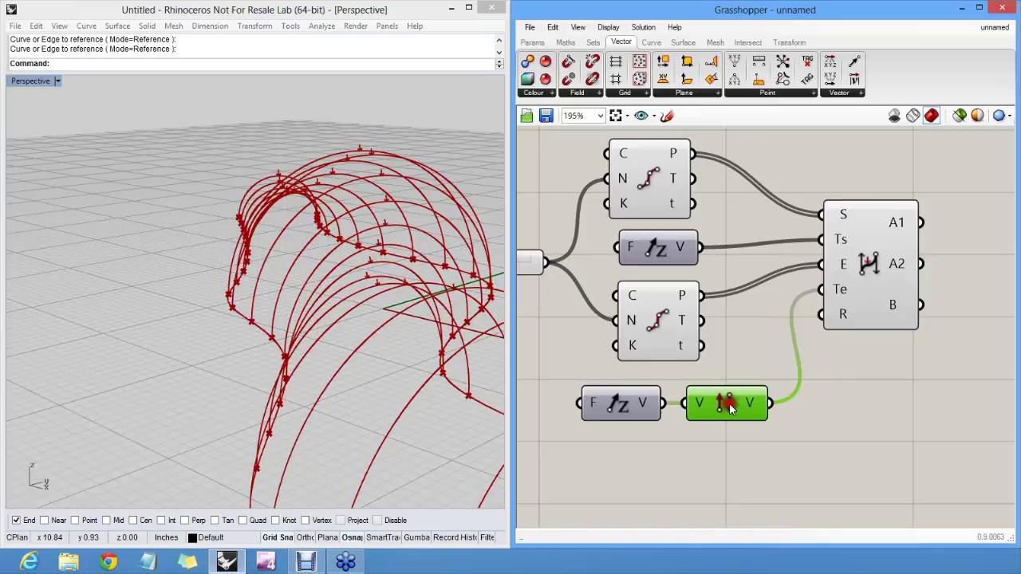
Step: Show the control points of the right-hand Rhino curve and move one of them to reshape the arches
{"action": "mouse_move", "coordinate": [842, 293]}
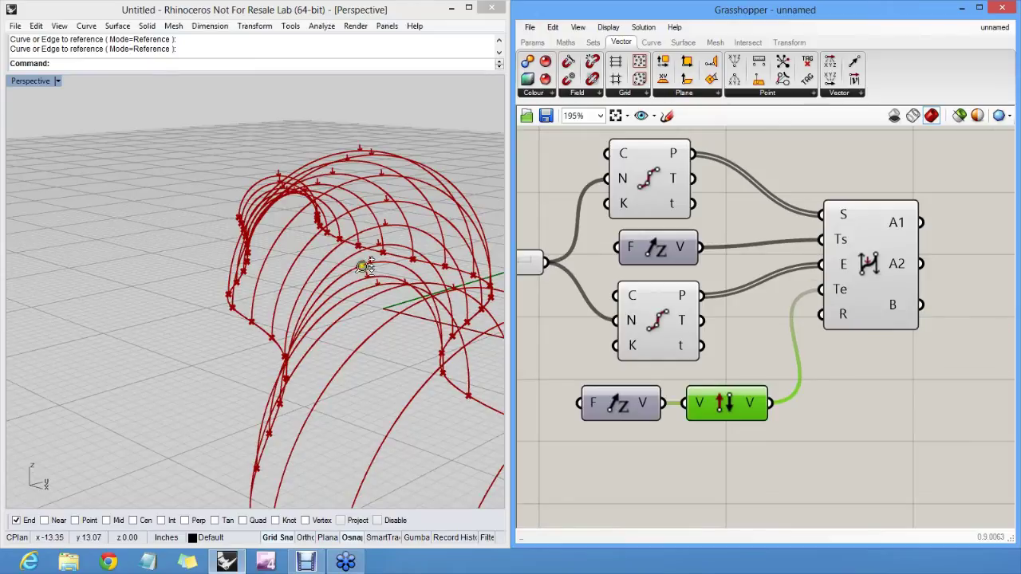
{"action": "scroll", "coordinate": [364, 266], "scroll_direction": "down", "scroll_amount": 6}
{"action": "mouse_move", "coordinate": [383, 310]}
{"action": "right_mouse_down", "text": "shift"}
{"action": "mouse_move", "coordinate": [296, 327]}
{"action": "mouse_move", "coordinate": [372, 343]}
{"action": "mouse_move", "coordinate": [377, 315]}
{"action": "right_mouse_up", "text": "shift"}
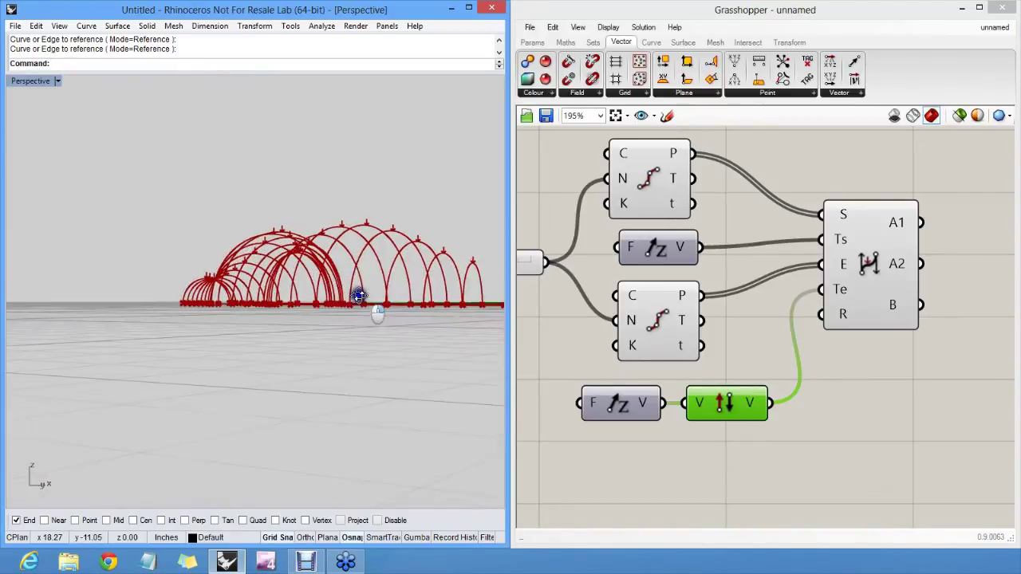
{"action": "left_click_drag", "start_coordinate": [345, 319], "coordinate": [344, 319]}
{"action": "right_click_drag", "start_coordinate": [362, 319], "coordinate": [342, 289]}
{"action": "left_click_drag", "start_coordinate": [336, 339], "coordinate": [365, 209]}
{"action": "left_click", "coordinate": [341, 332]}
{"action": "left_click", "coordinate": [335, 330]}
{"action": "key", "text": "F10"}
{"action": "left_click", "coordinate": [361, 299]}
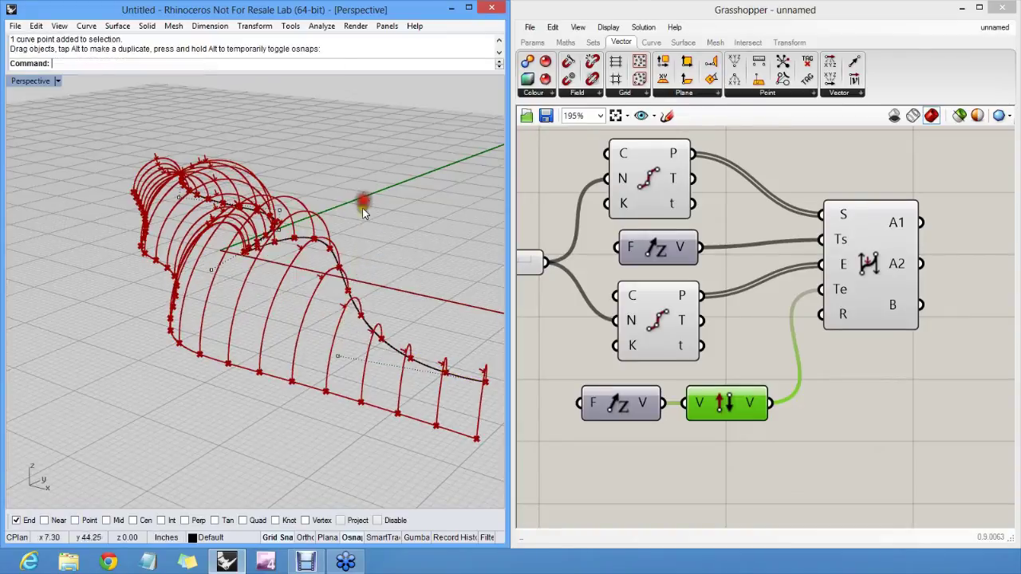
{"action": "left_click", "coordinate": [401, 288]}
{"action": "right_click_drag", "start_coordinate": [401, 288], "coordinate": [319, 303]}
{"action": "key", "text": "Escape"}
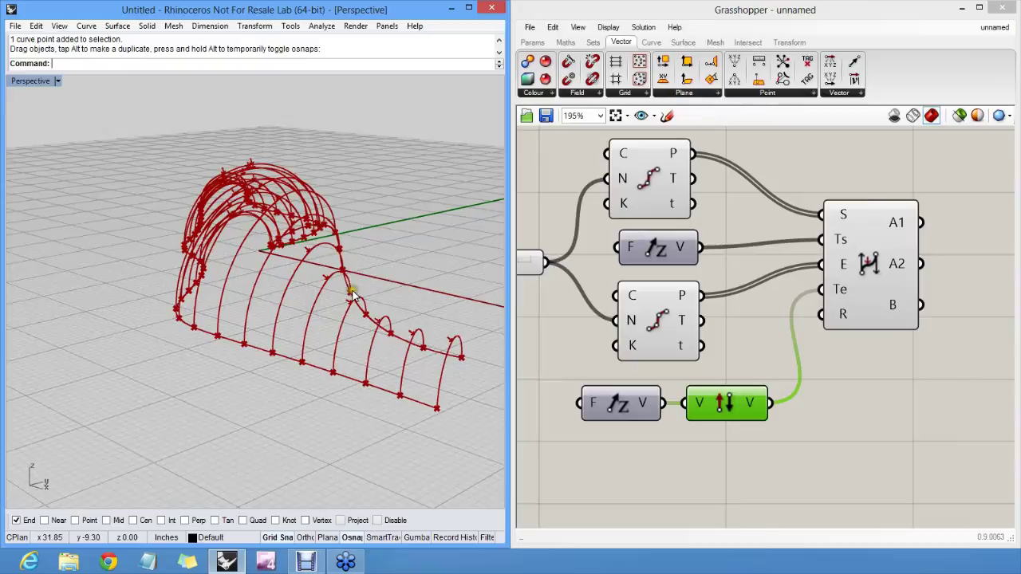
Step: Highlight the BiArc component's arcs in the Rhino viewport and examine where the two arcs of each arch meet
{"action": "scroll", "coordinate": [350, 295], "scroll_direction": "up", "scroll_amount": 3}
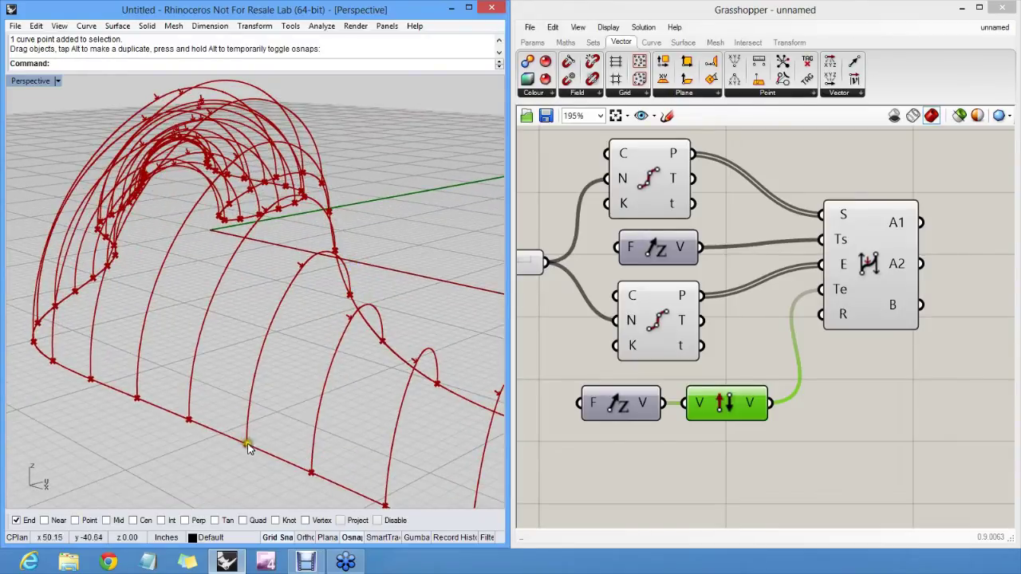
{"action": "right_click_drag", "start_coordinate": [355, 272], "coordinate": [279, 250]}
{"action": "left_click", "coordinate": [867, 265]}
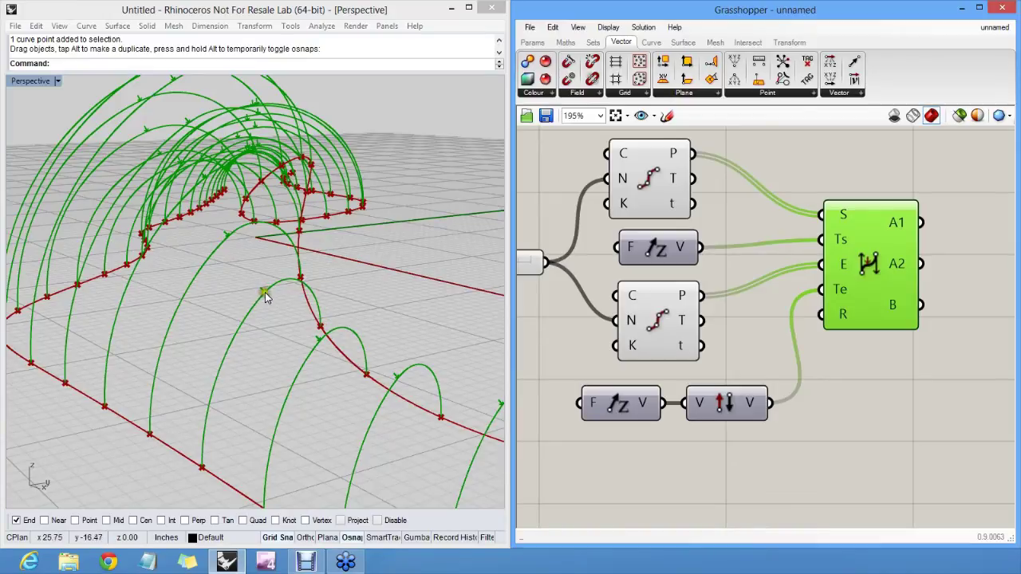
{"action": "mouse_move", "coordinate": [263, 294]}
{"action": "left_mouse_down"}
{"action": "mouse_move", "coordinate": [283, 290]}
{"action": "mouse_move", "coordinate": [274, 293]}
{"action": "left_mouse_up"}
{"action": "right_click_drag", "start_coordinate": [292, 294], "coordinate": [418, 306]}
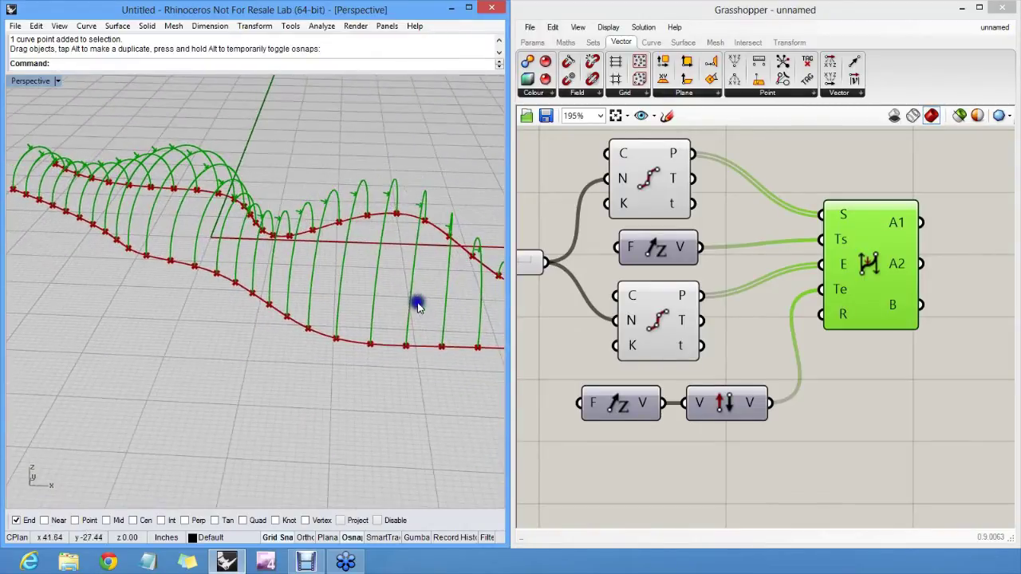
Step: Move the lower Unit Z and Reverse components closer beneath the Divide Curve, and shift the BiArc farther away from its input components
{"action": "left_click", "coordinate": [879, 363]}
{"action": "left_click_drag", "start_coordinate": [586, 379], "coordinate": [743, 436]}
{"action": "left_click_drag", "start_coordinate": [643, 412], "coordinate": [630, 397]}
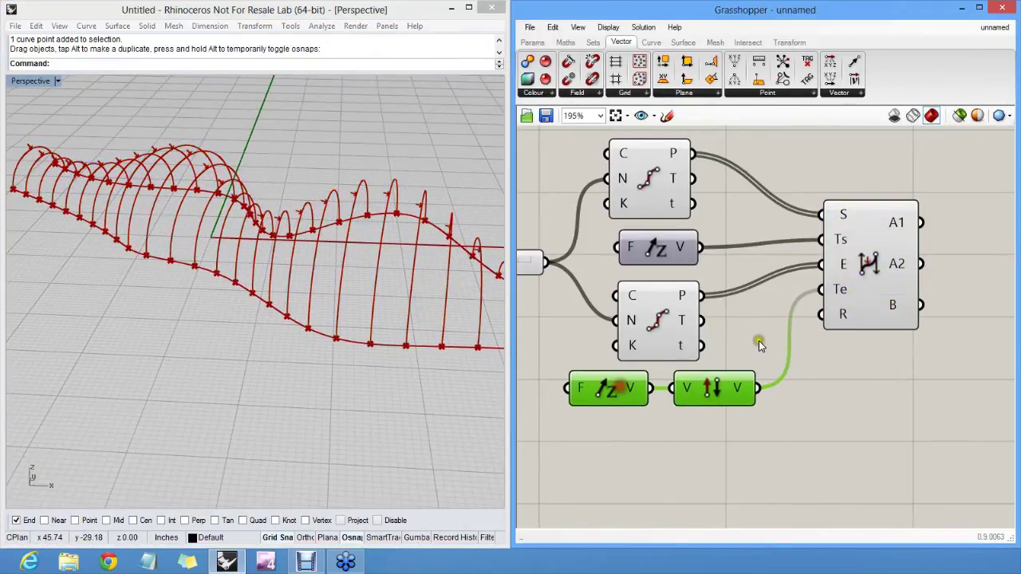
{"action": "left_click", "coordinate": [759, 343]}
{"action": "left_click_drag", "start_coordinate": [867, 297], "coordinate": [944, 309]}
{"action": "left_click", "coordinate": [901, 351]}
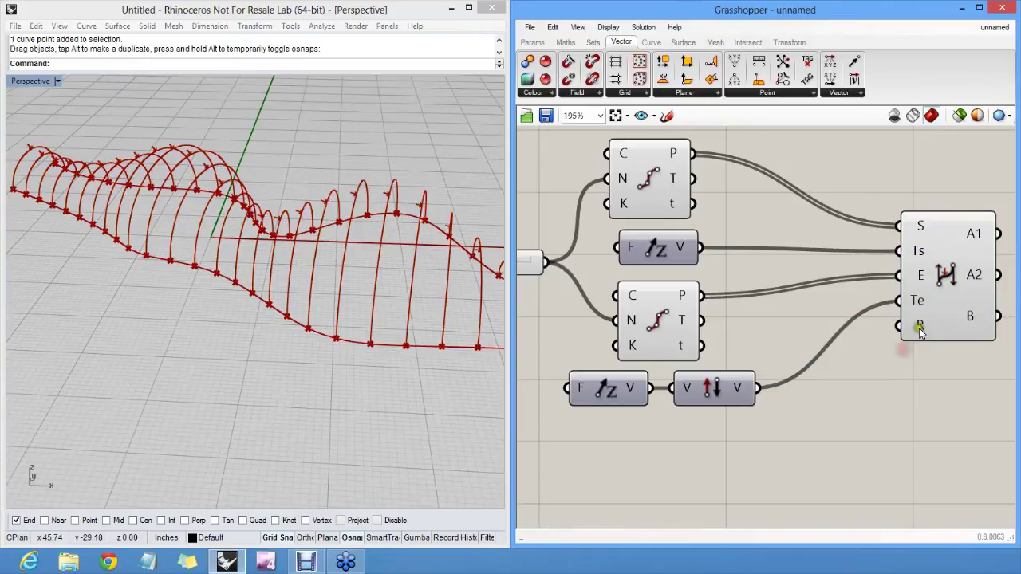
Step: Add a number slider below the lower Unit Z and Reverse components and connect it to the BiArc's R input
{"action": "left_click", "coordinate": [528, 41]}
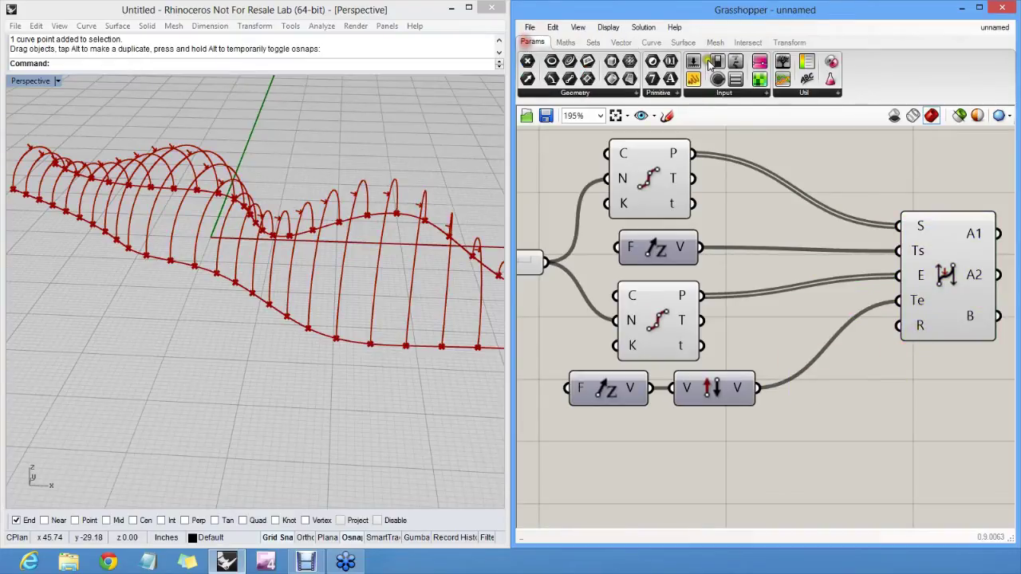
{"action": "left_click_drag", "start_coordinate": [692, 64], "coordinate": [682, 443]}
{"action": "left_click_drag", "start_coordinate": [786, 442], "coordinate": [917, 339]}
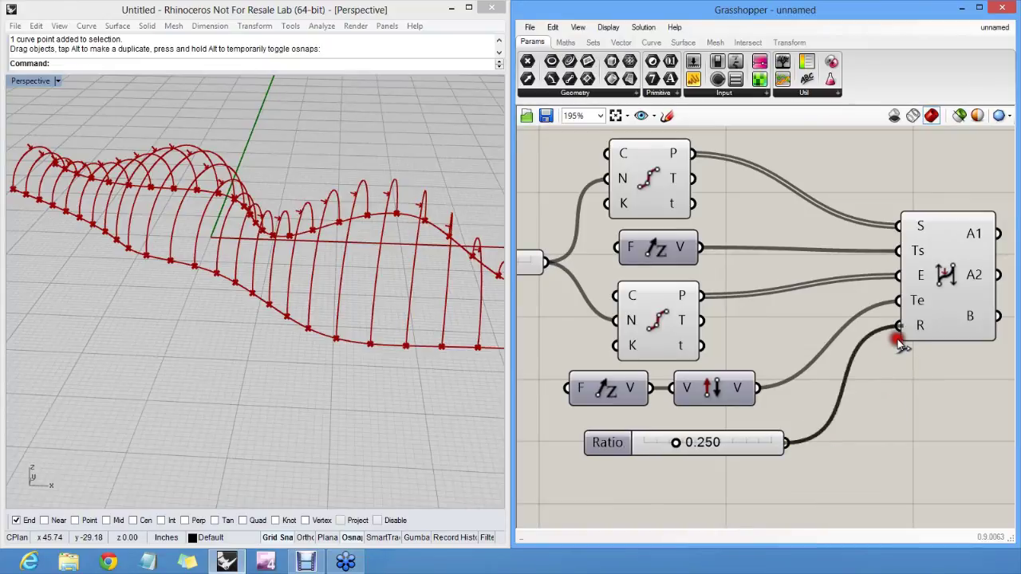
Step: Vary the Ratio slider to test its effect on the arches, and set it to 0.500
{"action": "right_click_drag", "start_coordinate": [464, 334], "coordinate": [369, 271]}
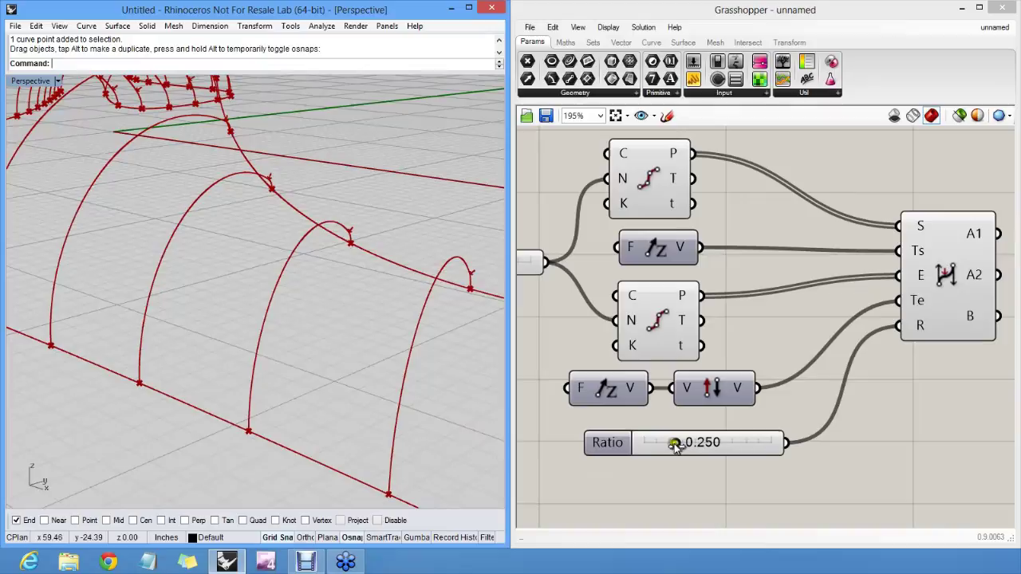
{"action": "left_click_drag", "start_coordinate": [676, 443], "coordinate": [709, 459]}
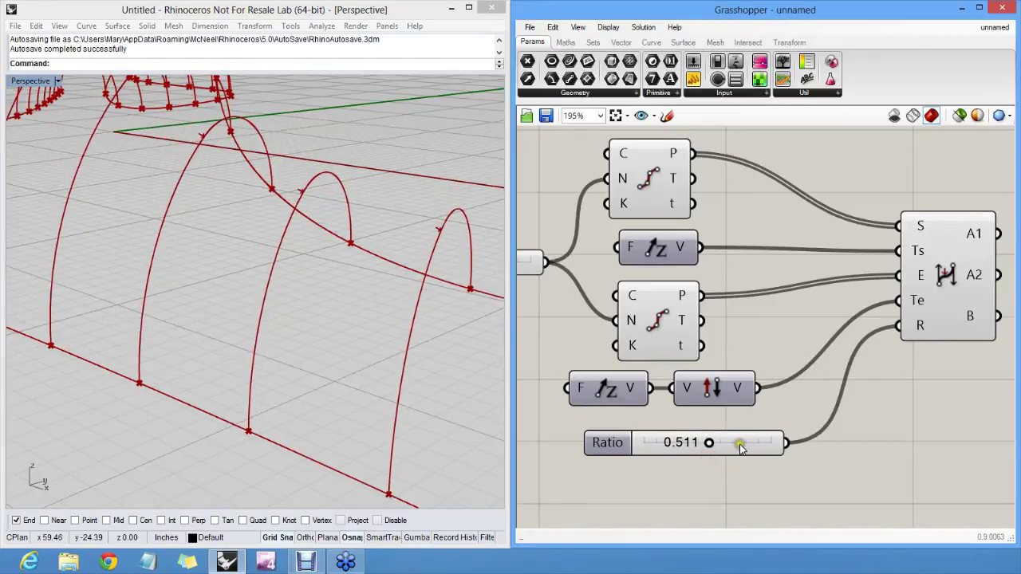
{"action": "double_click", "coordinate": [741, 441]}
{"action": "type", "text": "0.5"}
{"action": "key", "text": "Return"}
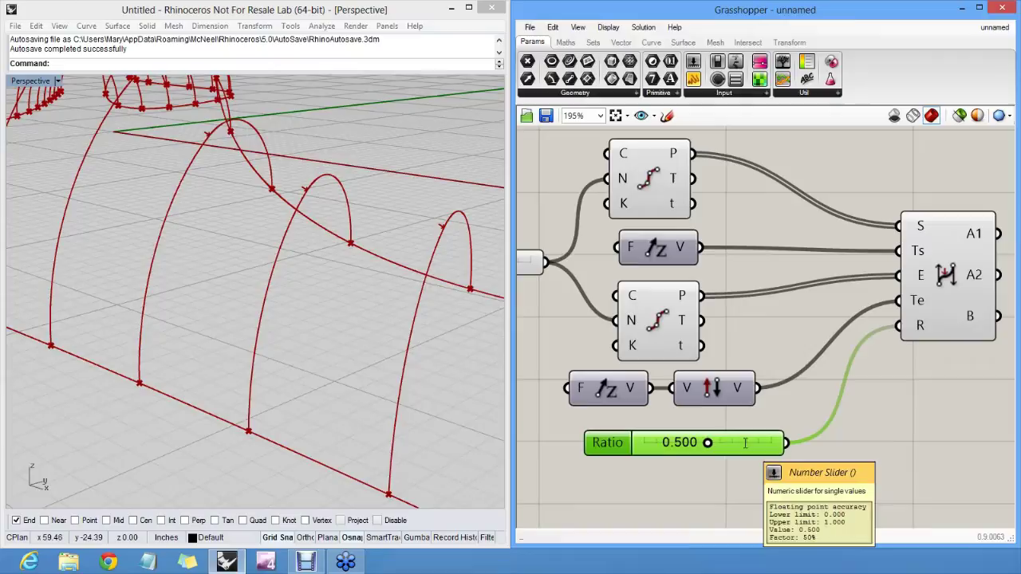
{"action": "left_click", "coordinate": [801, 386]}
Step: Show the control points of the near side curve in Rhino and raise four of them vertically
{"action": "scroll", "coordinate": [369, 296], "scroll_direction": "down", "scroll_amount": 8}
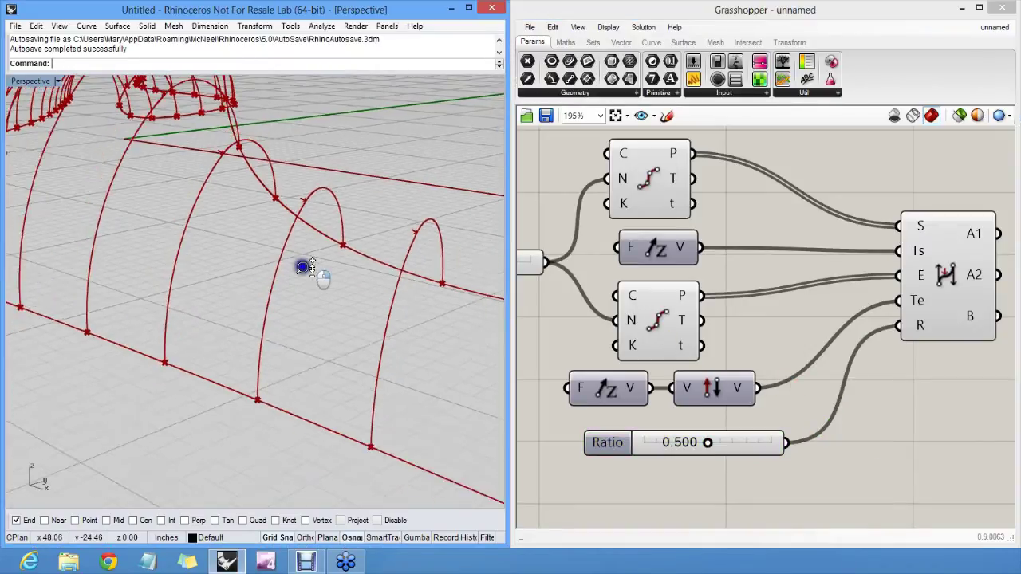
{"action": "right_click_drag", "start_coordinate": [320, 321], "coordinate": [247, 364]}
{"action": "left_click", "coordinate": [243, 381]}
{"action": "key", "text": "F10"}
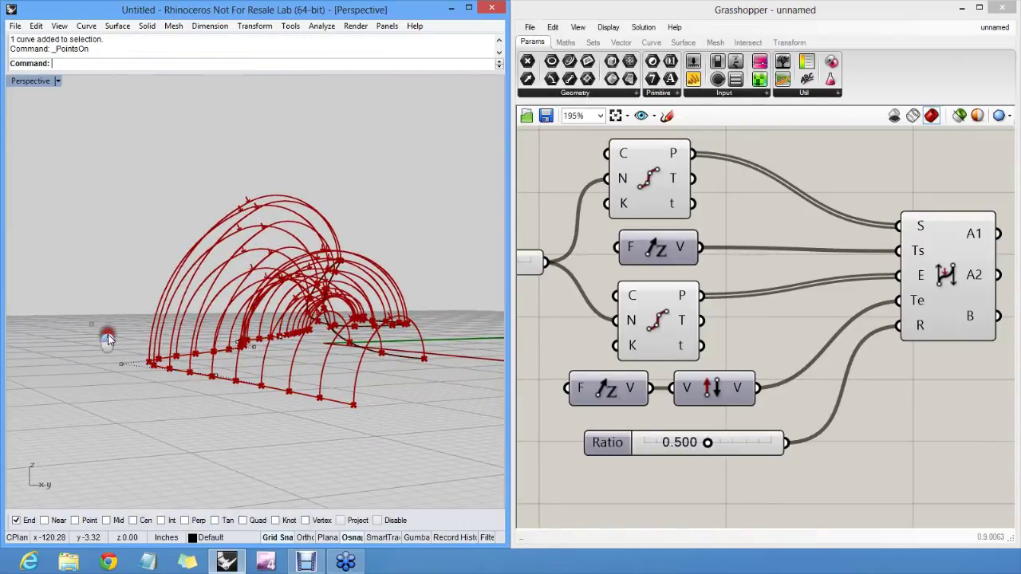
{"action": "left_click_drag", "start_coordinate": [91, 322], "coordinate": [243, 381]}
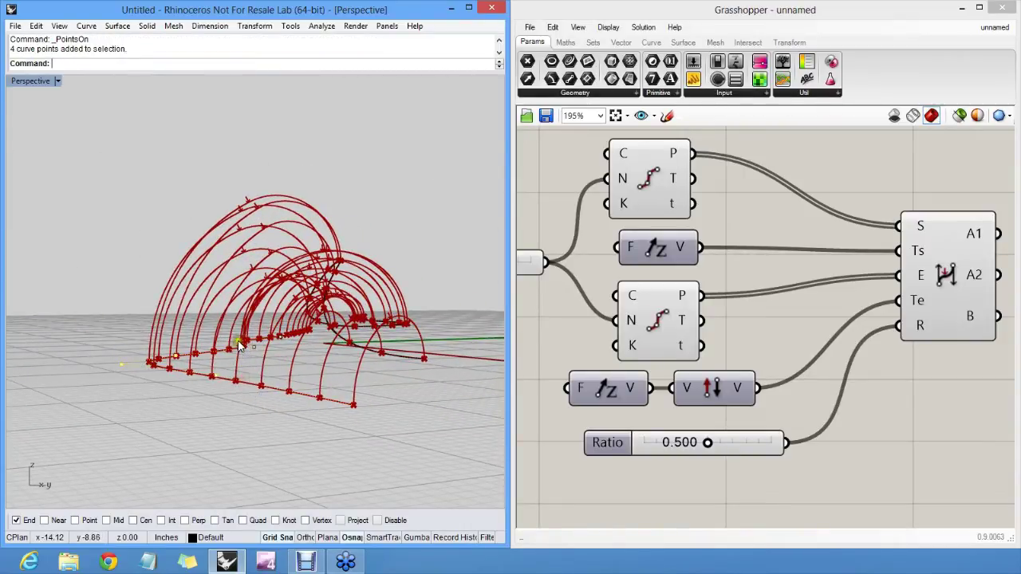
{"action": "left_click_drag", "start_coordinate": [238, 343], "coordinate": [237, 283], "text": "ctrl"}
{"action": "right_click_drag", "start_coordinate": [413, 242], "coordinate": [372, 342]}
{"action": "right_click_drag", "start_coordinate": [202, 324], "coordinate": [349, 332]}
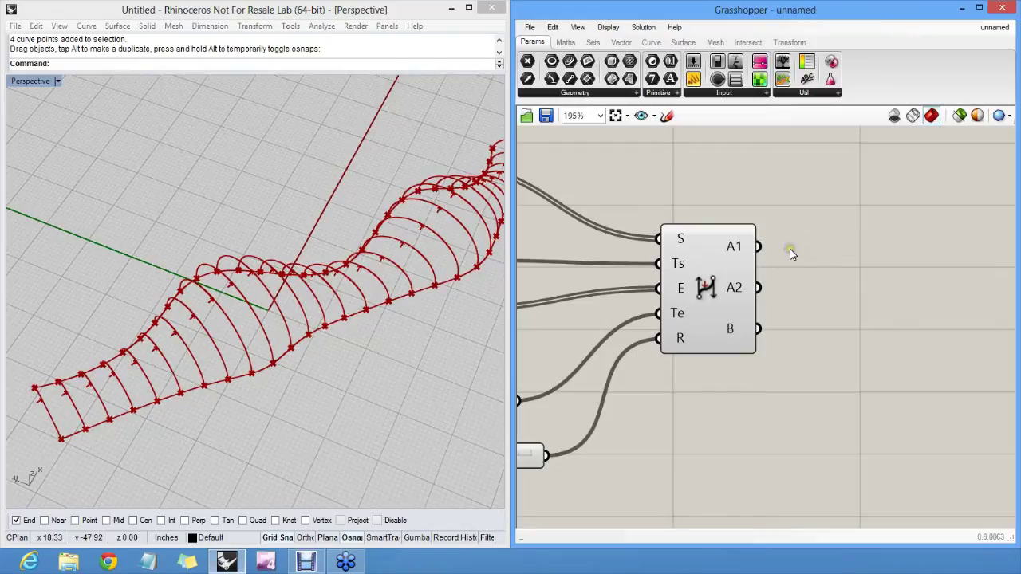
Step: Examine the BiArc's A1, A2 and B output descriptions and view the arches from other angles in Rhino
{"action": "right_click_drag", "start_coordinate": [338, 273], "coordinate": [345, 303]}
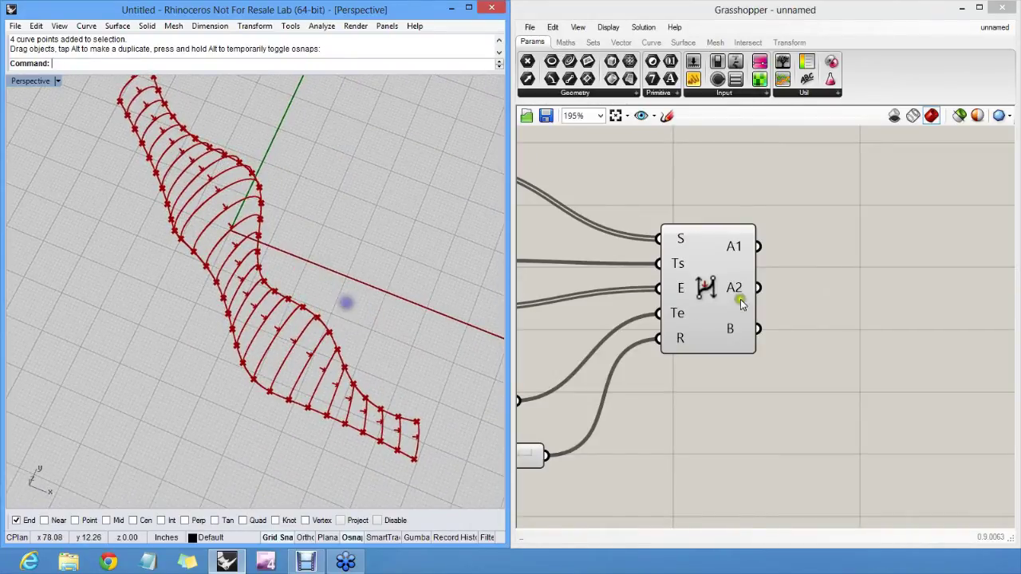
{"action": "scroll", "coordinate": [784, 282], "scroll_direction": "up", "scroll_amount": 3}
{"action": "scroll", "coordinate": [732, 222], "scroll_direction": "up", "scroll_amount": 1}
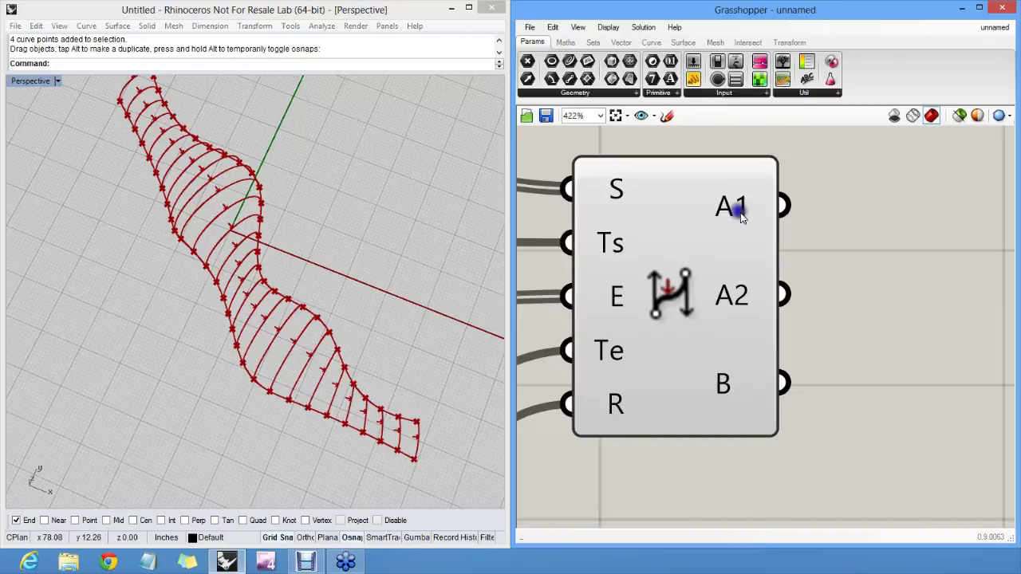
{"action": "mouse_move", "coordinate": [740, 216]}
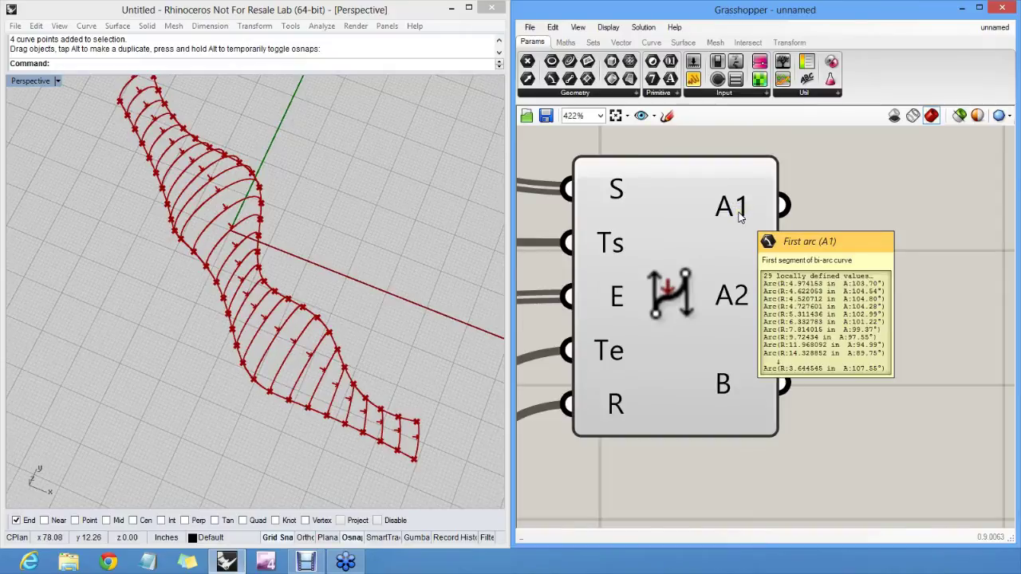
{"action": "mouse_move", "coordinate": [742, 299]}
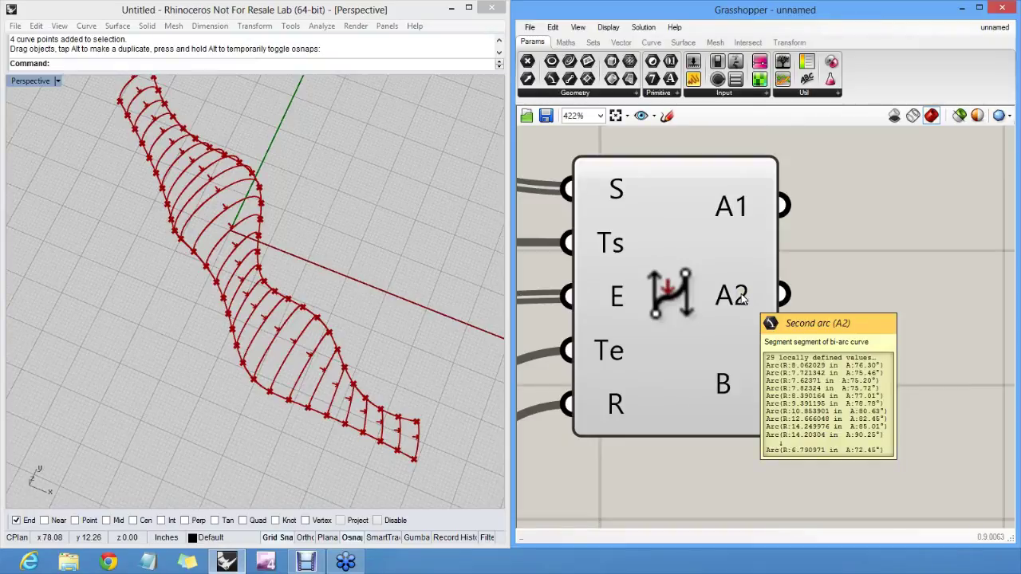
{"action": "mouse_move", "coordinate": [728, 384]}
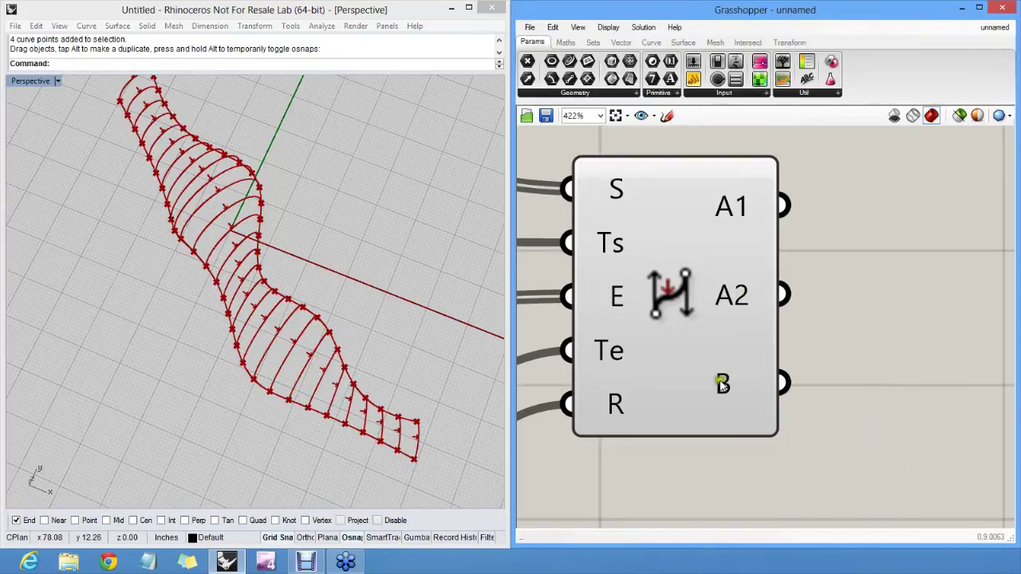
{"action": "scroll", "coordinate": [688, 275], "scroll_direction": "down", "scroll_amount": 3}
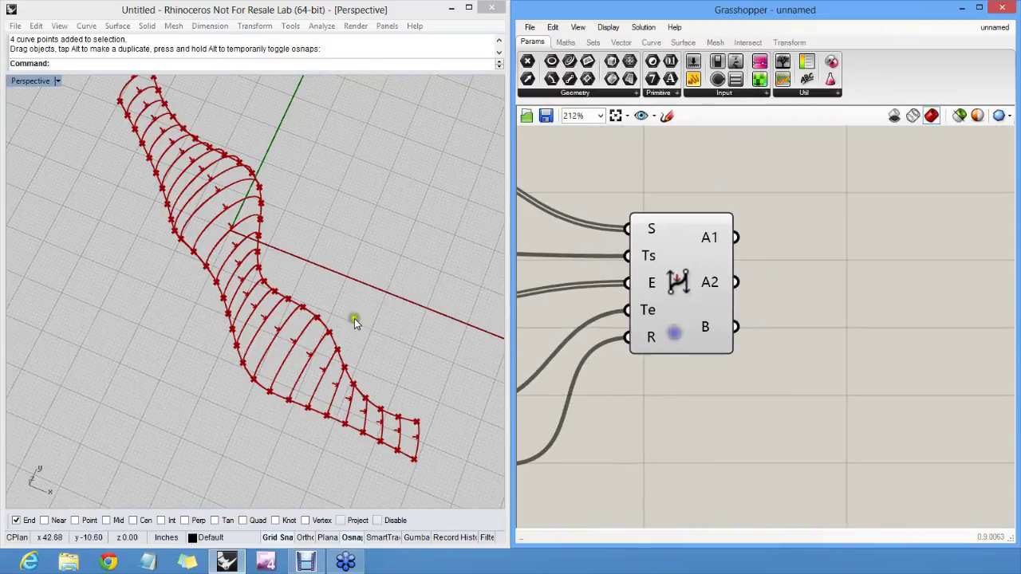
{"action": "right_click_drag", "start_coordinate": [354, 319], "coordinate": [309, 262]}
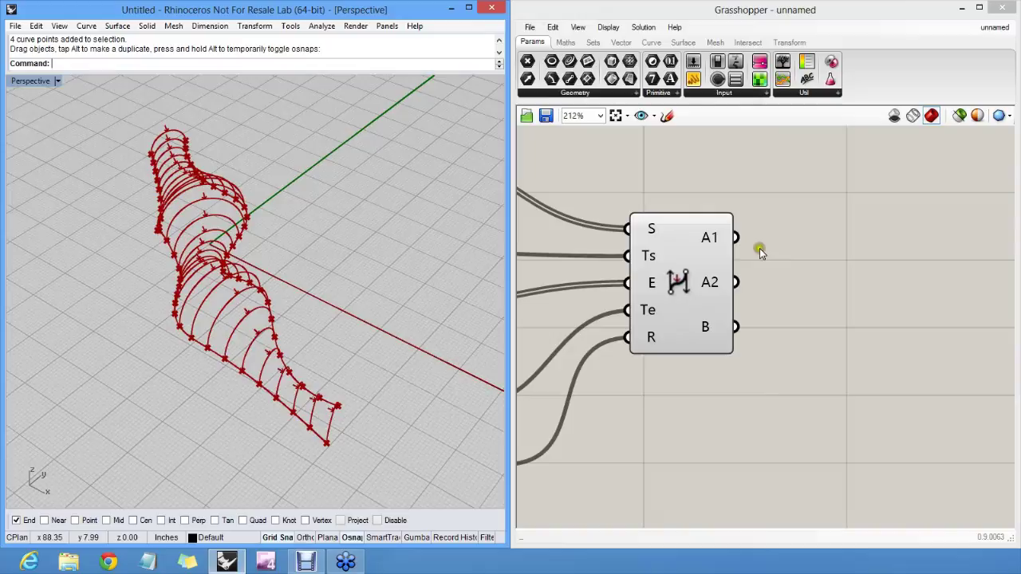
Step: Add a Loft component beside the BiArc's outputs
{"action": "double_click", "coordinate": [814, 253]}
{"action": "type", "text": "loft"}
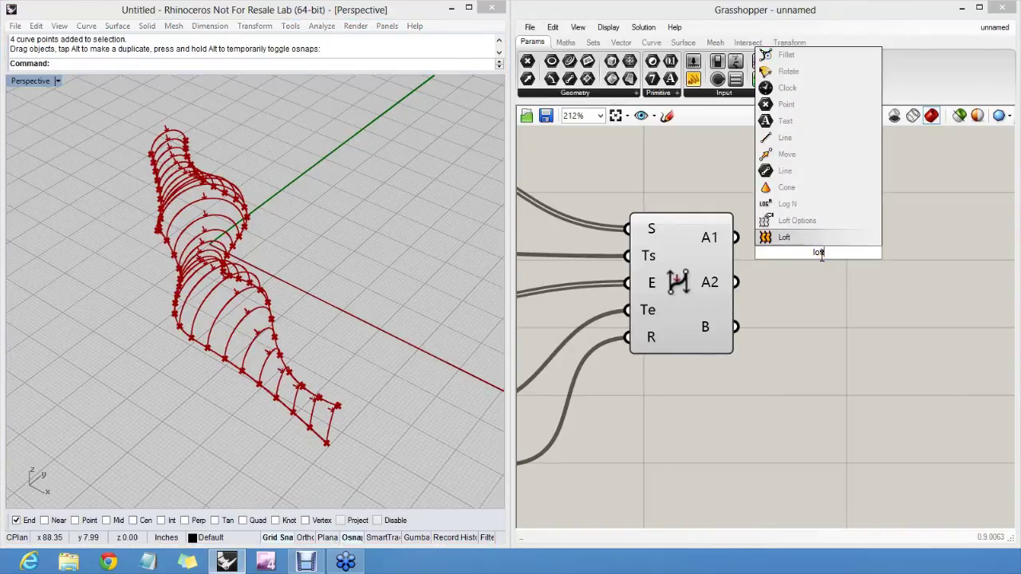
{"action": "left_click", "coordinate": [784, 237]}
{"action": "mouse_move", "coordinate": [784, 237]}
{"action": "left_mouse_down"}
{"action": "mouse_move", "coordinate": [833, 222]}
{"action": "mouse_move", "coordinate": [743, 232]}
{"action": "mouse_move", "coordinate": [789, 221]}
{"action": "left_mouse_up"}
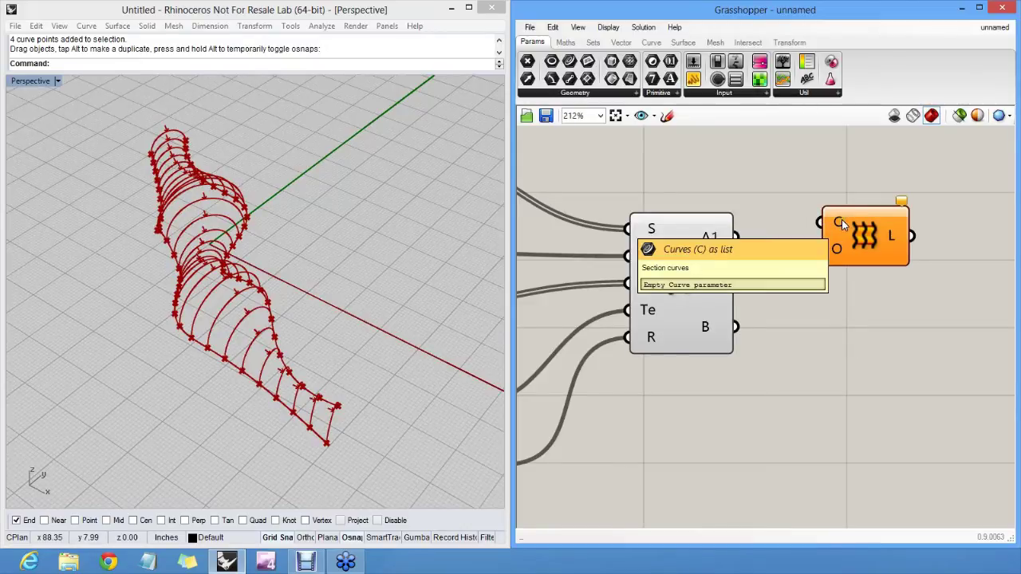
{"action": "right_click_drag", "start_coordinate": [842, 219], "coordinate": [787, 241]}
{"action": "scroll", "coordinate": [829, 250], "scroll_direction": "up", "scroll_amount": 5}
{"action": "scroll", "coordinate": [750, 240], "scroll_direction": "down", "scroll_amount": 1}
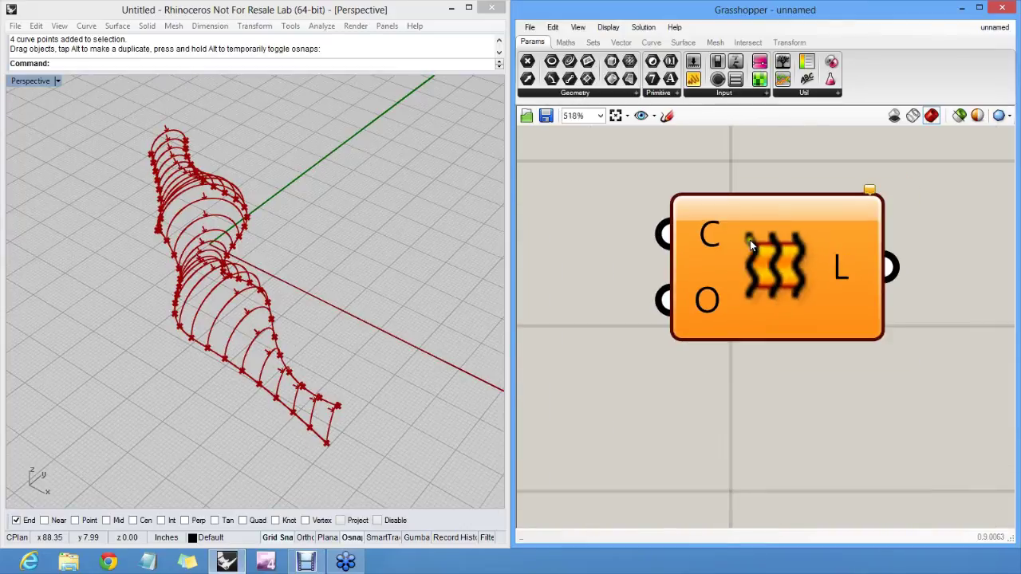
Step: Review the settings available in the loft options of the Loft component's O input
{"action": "right_click", "coordinate": [708, 300]}
{"action": "mouse_move", "coordinate": [769, 410]}
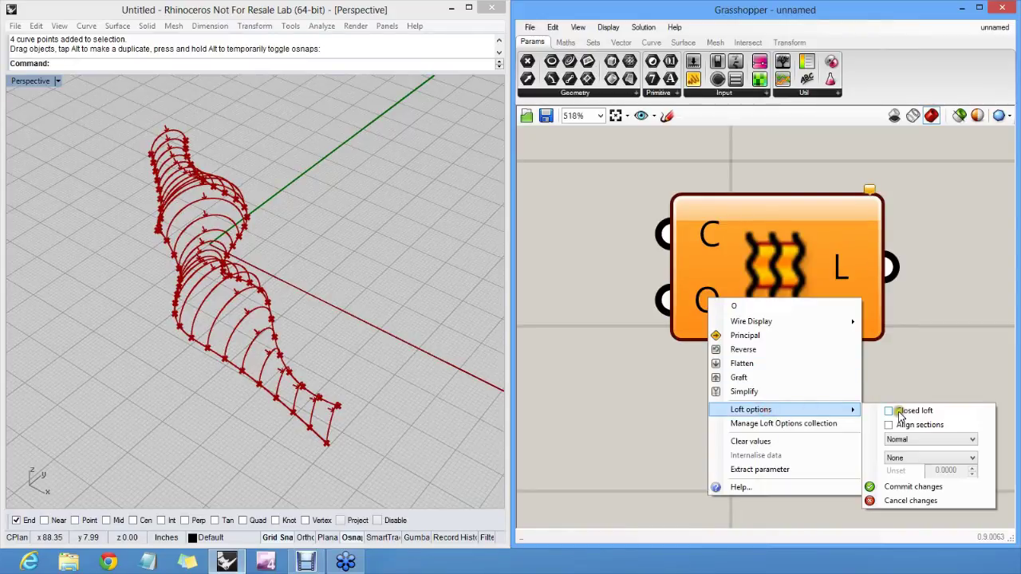
{"action": "left_click", "coordinate": [937, 442]}
{"action": "left_click", "coordinate": [935, 441]}
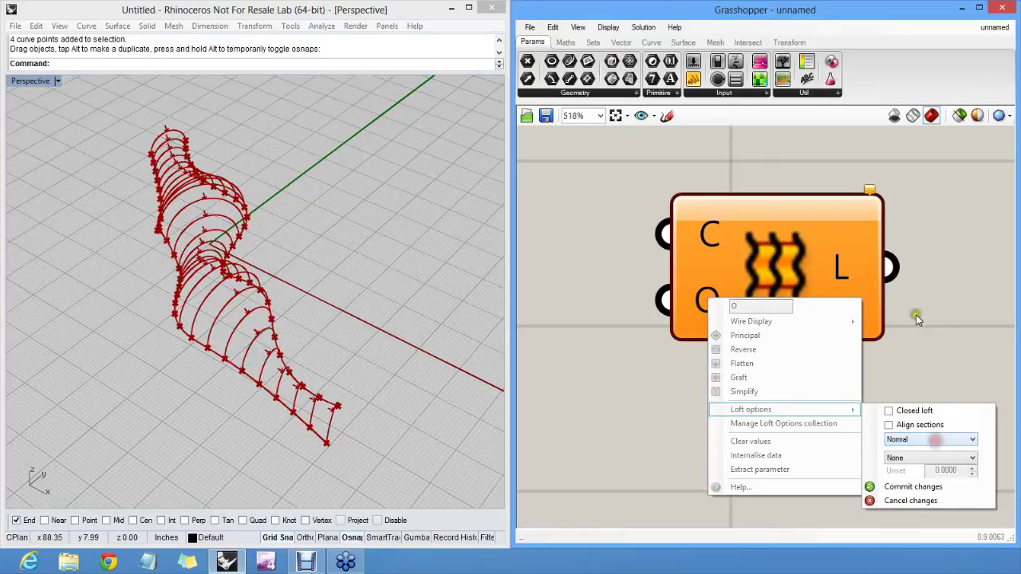
{"action": "left_click", "coordinate": [915, 314]}
Step: Connect the BiArc's A1 output to the Loft's C input
{"action": "right_click_drag", "start_coordinate": [638, 310], "coordinate": [665, 312]}
{"action": "scroll", "coordinate": [809, 314], "scroll_direction": "down", "scroll_amount": 3}
{"action": "left_click_drag", "start_coordinate": [850, 258], "coordinate": [757, 289]}
{"action": "right_click_drag", "start_coordinate": [335, 303], "coordinate": [252, 351]}
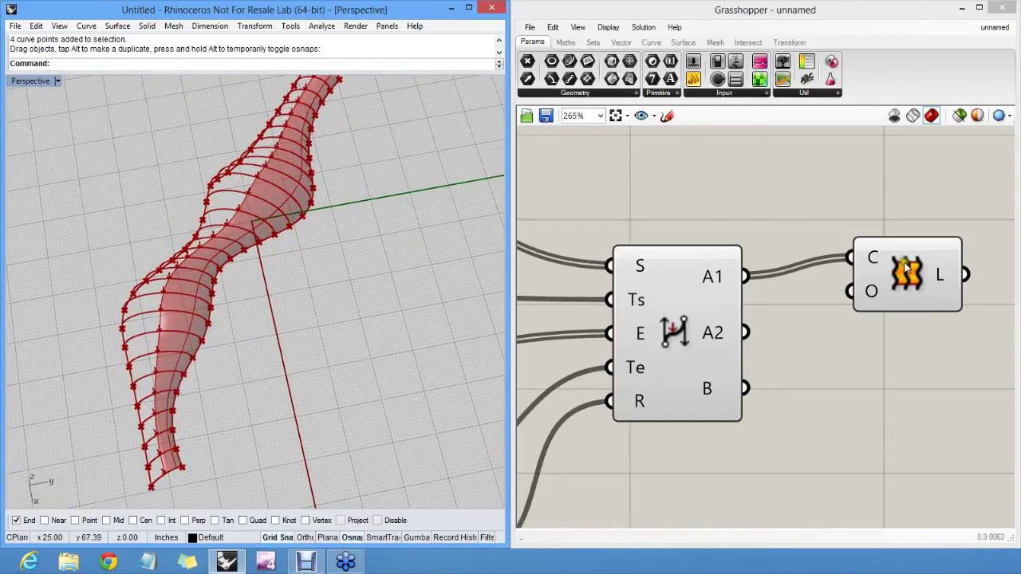
Step: Duplicate the Loft below the first one and connect the copy's C input to the BiArc's A2 output
{"action": "left_click_drag", "start_coordinate": [906, 275], "coordinate": [745, 333]}
{"action": "key", "text": "ctrl+c"}
{"action": "key", "text": "ctrl+v"}
{"action": "right_click_drag", "start_coordinate": [210, 312], "coordinate": [295, 260]}
Step: Compare the surfaces of the two Lofts and place the A2 Loft closer beneath the A1 Loft
{"action": "left_click", "coordinate": [901, 267]}
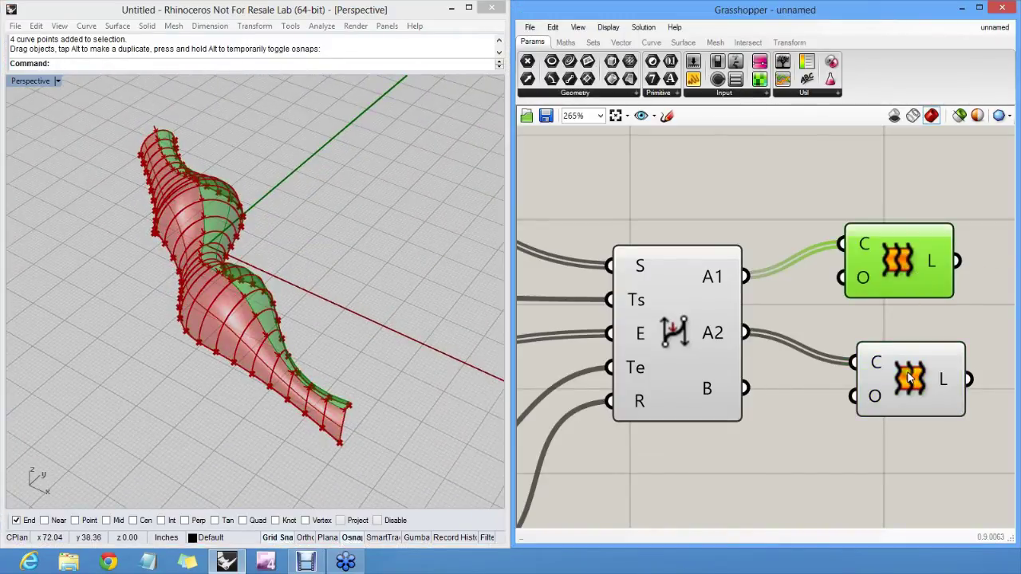
{"action": "left_click", "coordinate": [912, 379]}
{"action": "left_click", "coordinate": [904, 259]}
{"action": "left_click", "coordinate": [910, 367]}
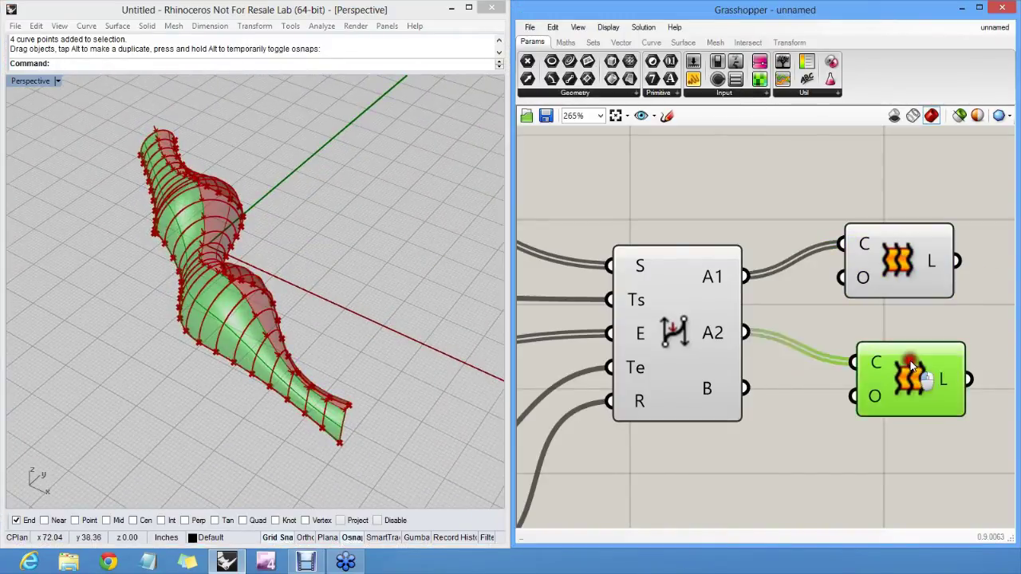
{"action": "left_click_drag", "start_coordinate": [911, 367], "coordinate": [899, 334]}
{"action": "right_click_drag", "start_coordinate": [899, 334], "coordinate": [877, 281]}
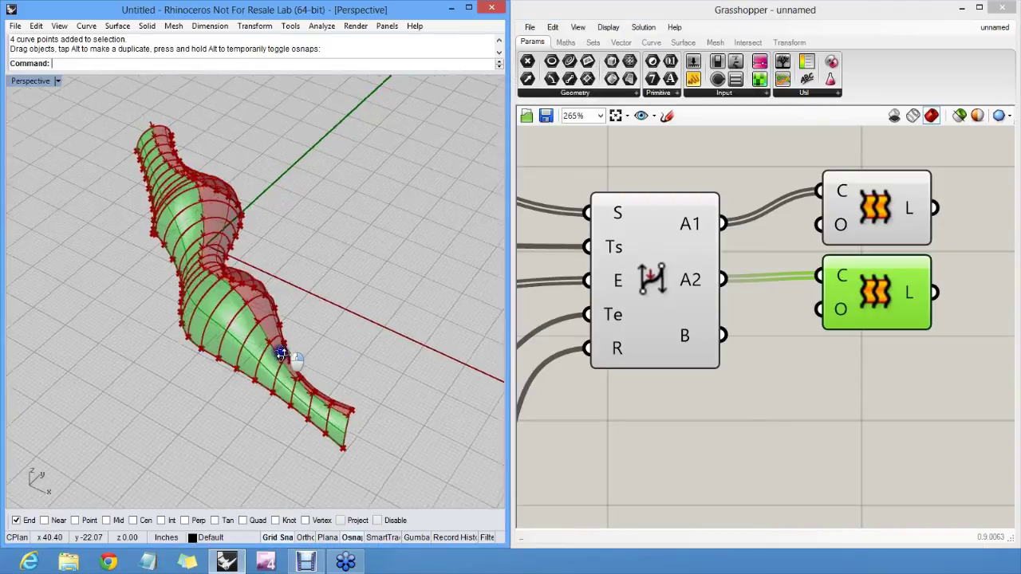
{"action": "right_click_drag", "start_coordinate": [280, 353], "coordinate": [342, 364]}
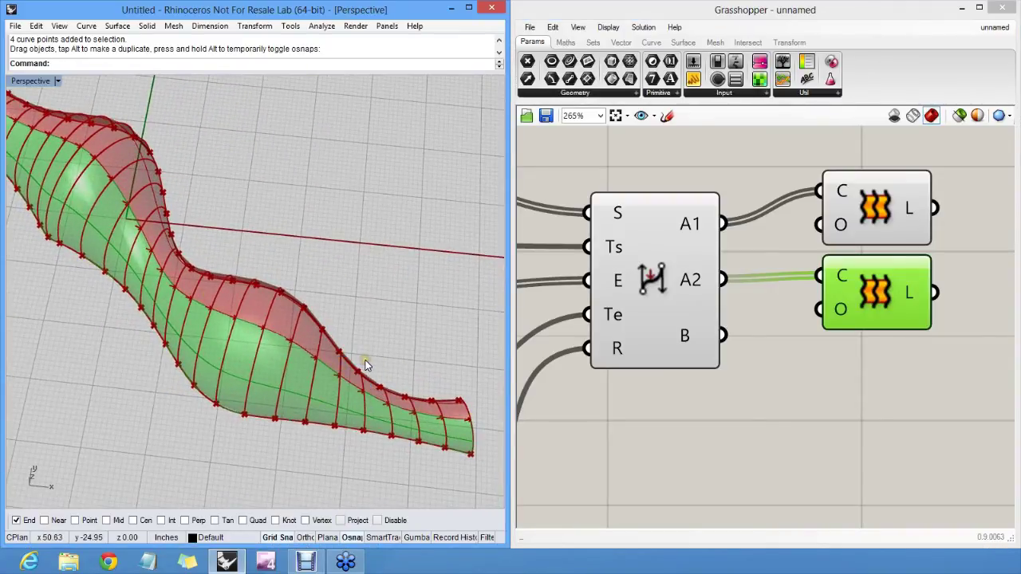
{"action": "left_click", "coordinate": [845, 358]}
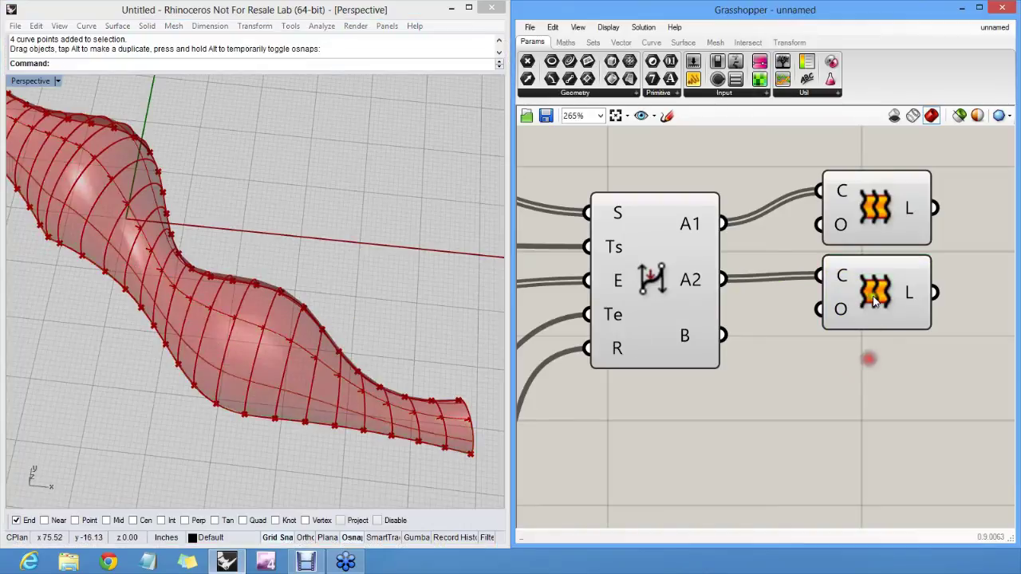
Step: Duplicate the A2 Loft below itself and connect the copy's C input to the BiArc's B output
{"action": "left_click", "coordinate": [873, 299]}
{"action": "left_click_drag", "start_coordinate": [872, 296], "coordinate": [875, 383], "text": "alt"}
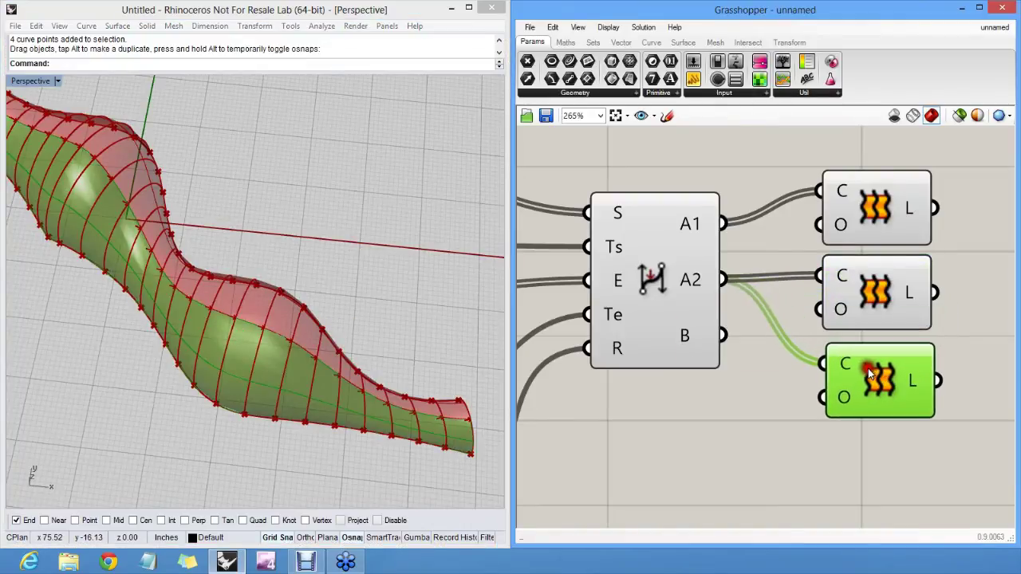
{"action": "left_click", "coordinate": [794, 350]}
{"action": "left_click_drag", "start_coordinate": [814, 366], "coordinate": [724, 335]}
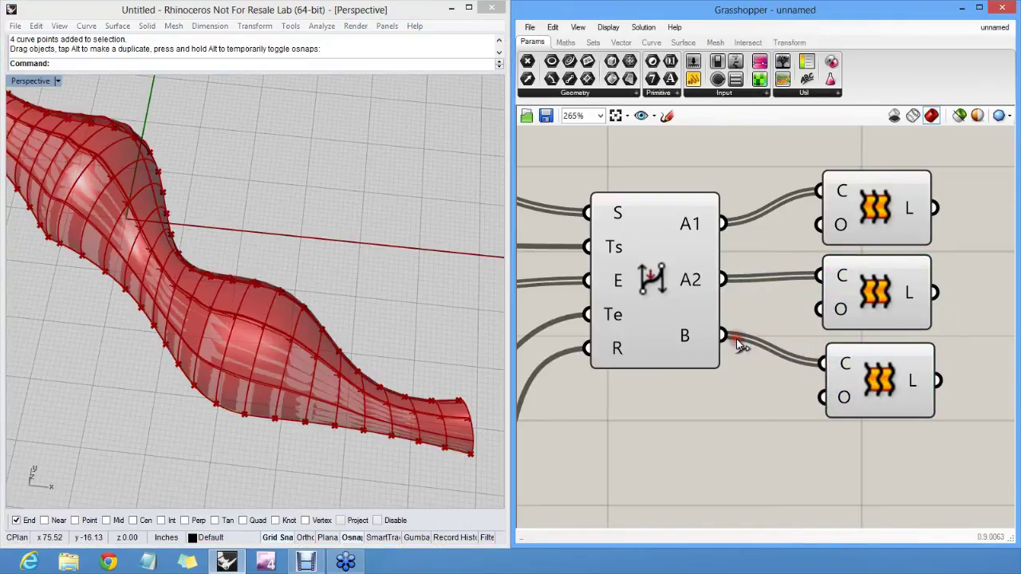
Step: Hide the previews of the A1 and A2 Lofts and inspect the surface lofted from the B output up close
{"action": "left_click", "coordinate": [879, 309]}
{"action": "left_click_drag", "start_coordinate": [935, 233], "coordinate": [853, 291]}
{"action": "middle_click", "coordinate": [843, 263]}
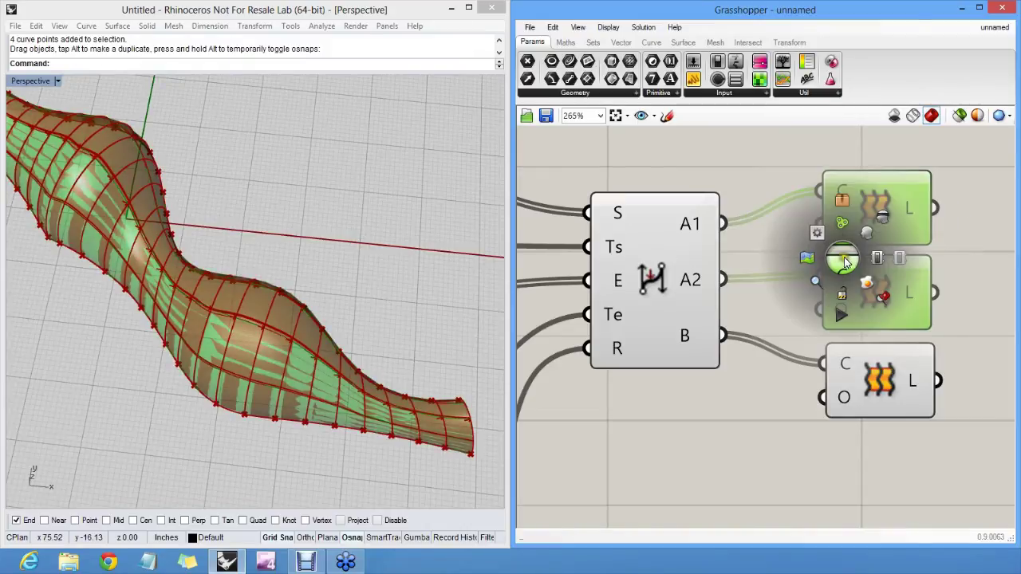
{"action": "left_click", "coordinate": [888, 219]}
{"action": "right_click_drag", "start_coordinate": [273, 356], "coordinate": [236, 212]}
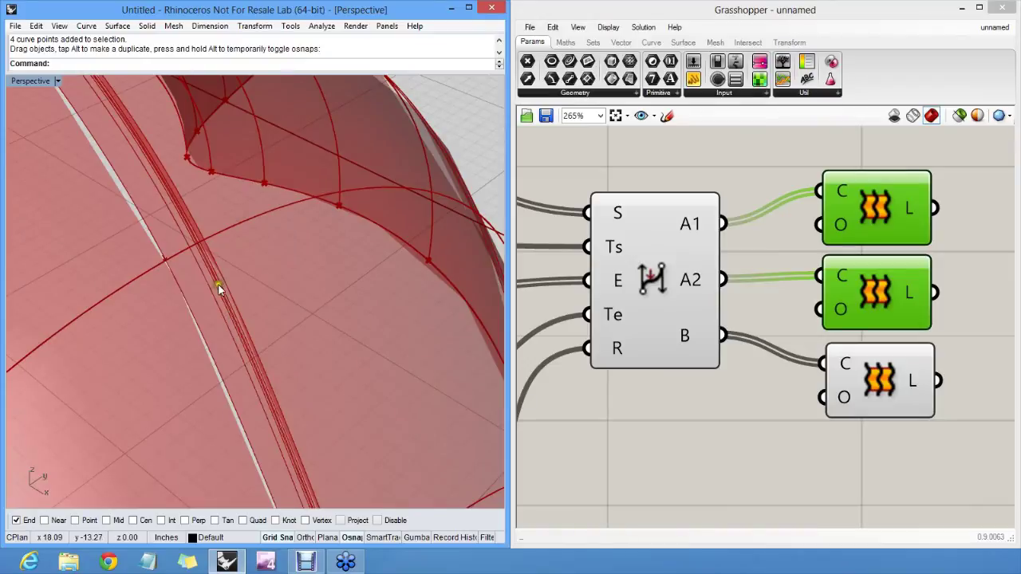
{"action": "scroll", "coordinate": [223, 298], "scroll_direction": "down", "scroll_amount": 10}
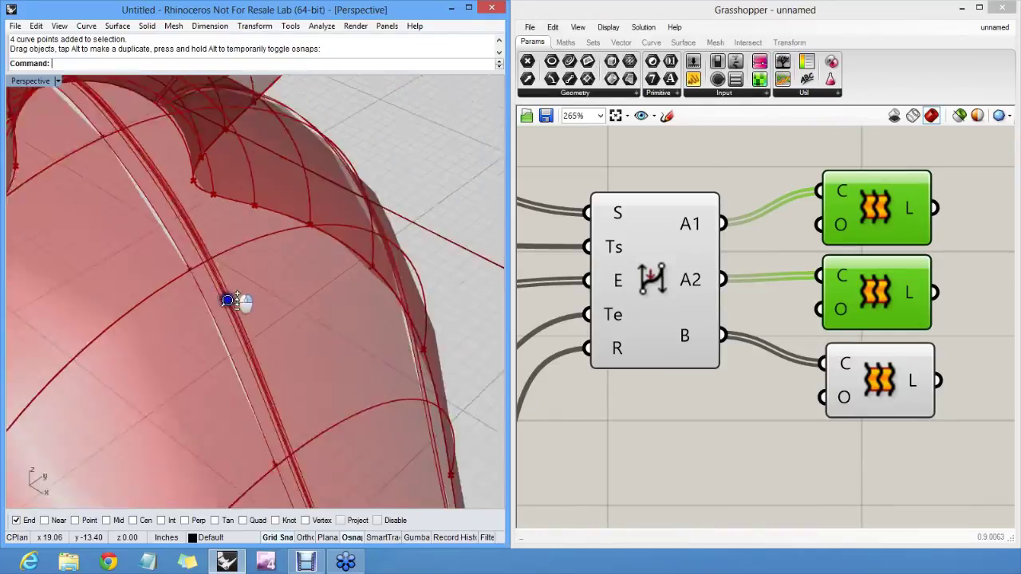
Step: Delete the Loft connected to the B output and turn the previews of the A1 and A2 Lofts back on
{"action": "left_click", "coordinate": [882, 376]}
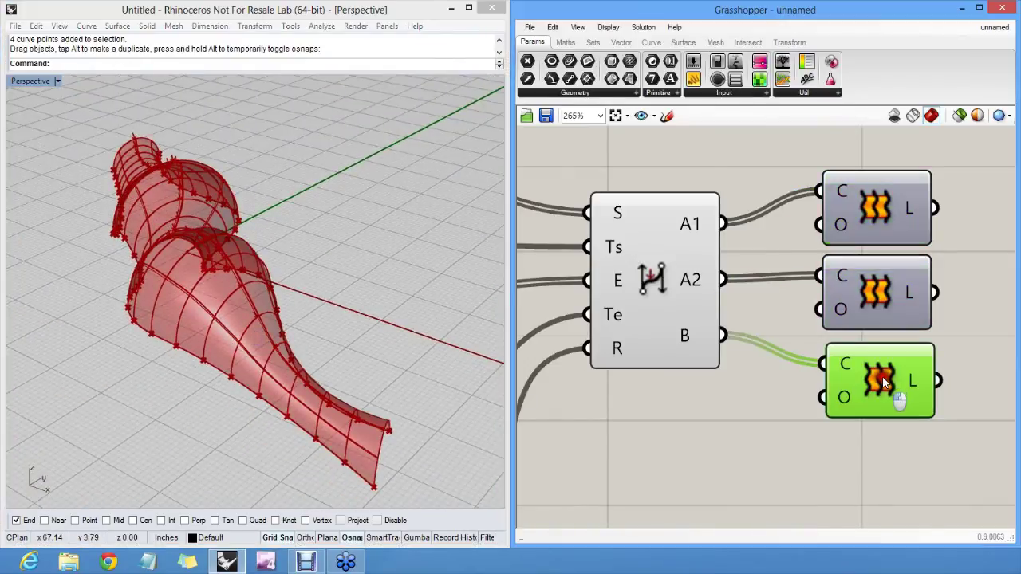
{"action": "key", "text": "Delete"}
{"action": "left_click_drag", "start_coordinate": [933, 379], "coordinate": [862, 188]}
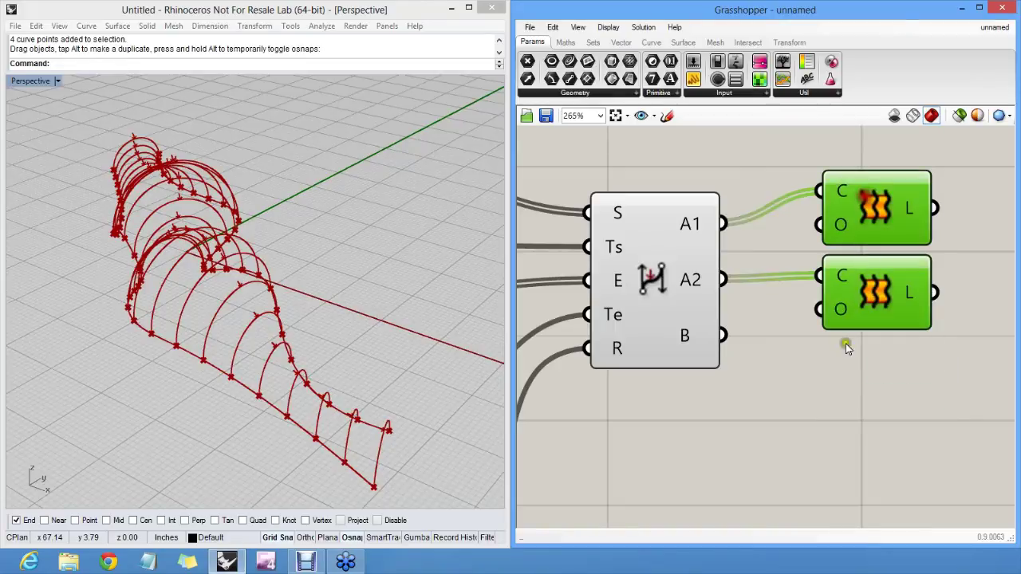
{"action": "middle_click", "coordinate": [815, 369]}
{"action": "left_click", "coordinate": [853, 331]}
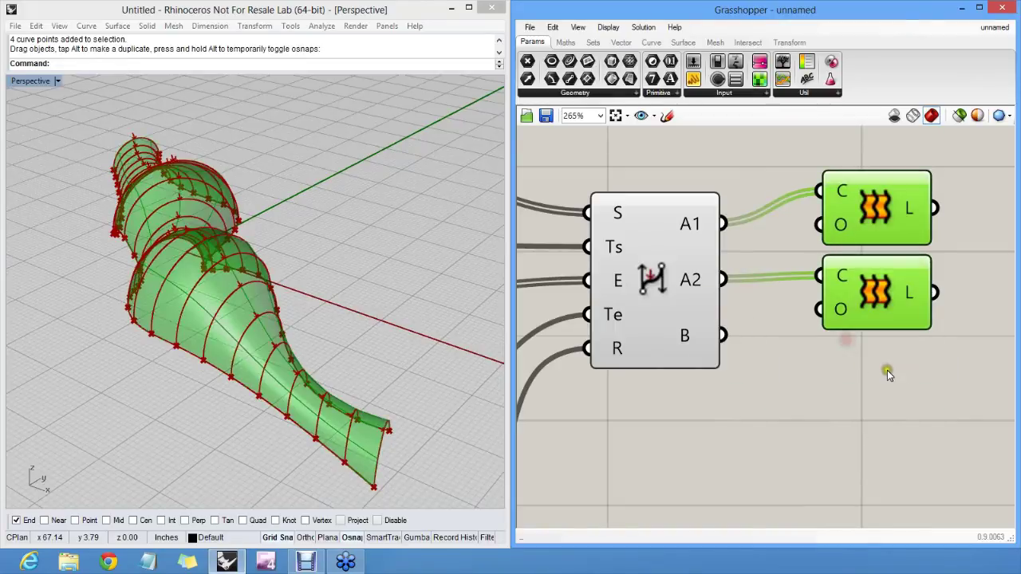
{"action": "left_click", "coordinate": [887, 370]}
Step: Highlight the A1 and A2 Lofts in turn to examine which side of the tunnel each surface covers
{"action": "scroll", "coordinate": [364, 312], "scroll_direction": "up", "scroll_amount": 3}
{"action": "right_click_drag", "start_coordinate": [365, 319], "coordinate": [329, 278]}
{"action": "left_click", "coordinate": [874, 283]}
{"action": "left_click", "coordinate": [871, 212]}
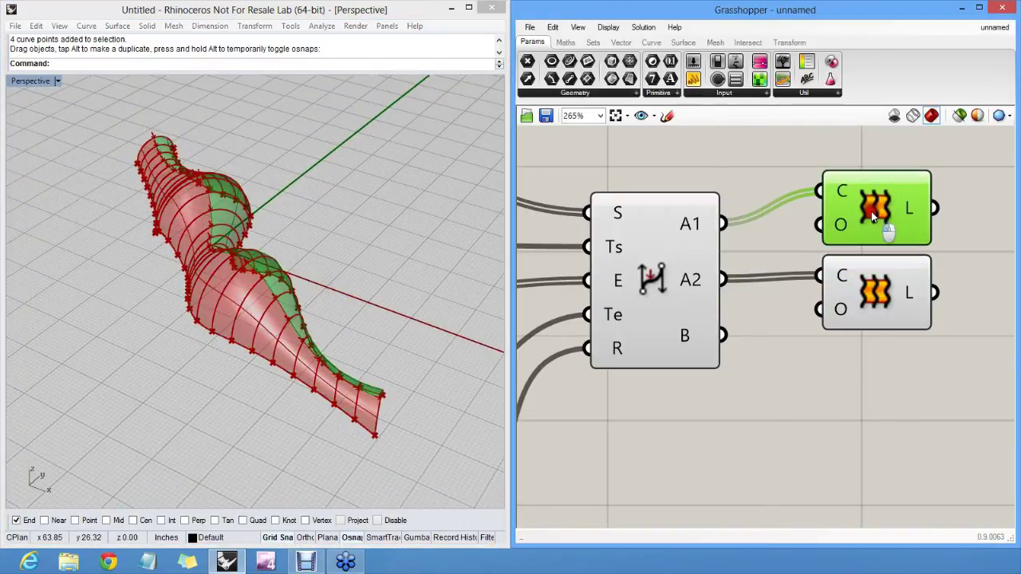
{"action": "left_click", "coordinate": [874, 283]}
{"action": "left_click", "coordinate": [885, 226]}
Step: Add a Brep Join component beside the two Lofts' outputs
{"action": "right_click_drag", "start_coordinate": [891, 279], "coordinate": [734, 325]}
{"action": "double_click", "coordinate": [804, 309]}
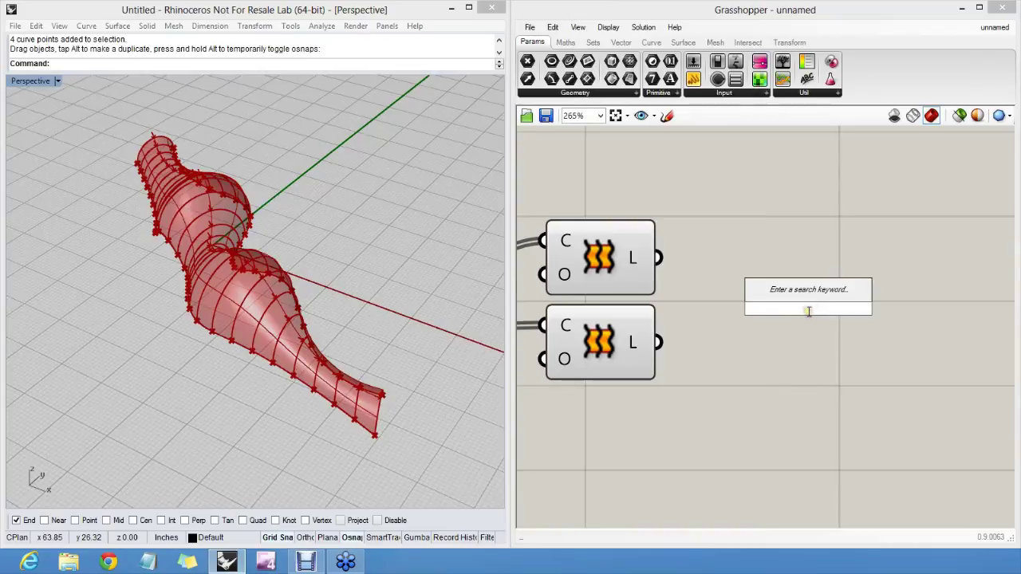
{"action": "type", "text": "join"}
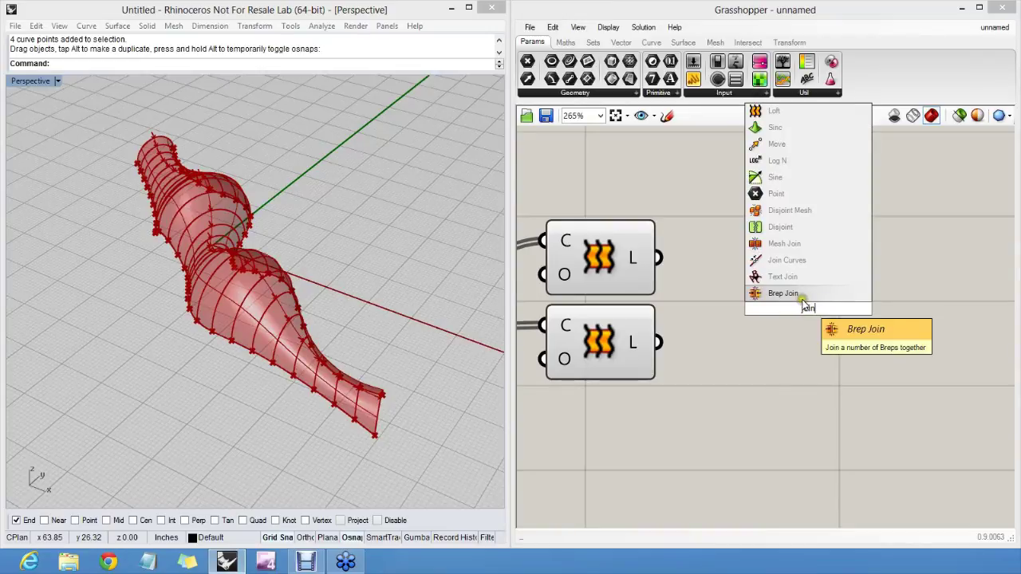
{"action": "left_click", "coordinate": [795, 294]}
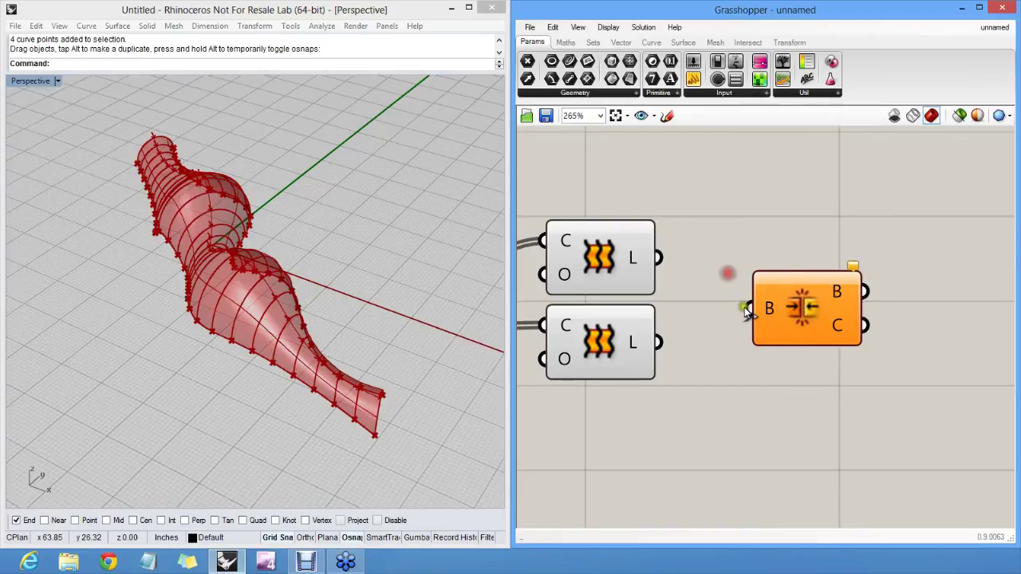
Step: Move the Brep Join closer to the Lofts and connect both Lofts' L outputs to its B input
{"action": "right_click_drag", "start_coordinate": [747, 314], "coordinate": [834, 304]}
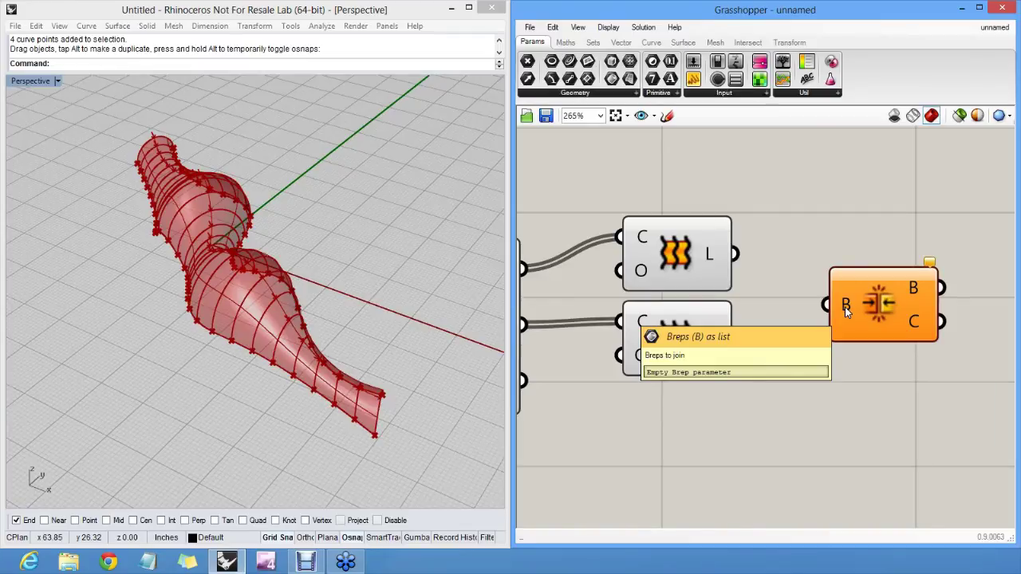
{"action": "right_click_drag", "start_coordinate": [826, 284], "coordinate": [773, 283]}
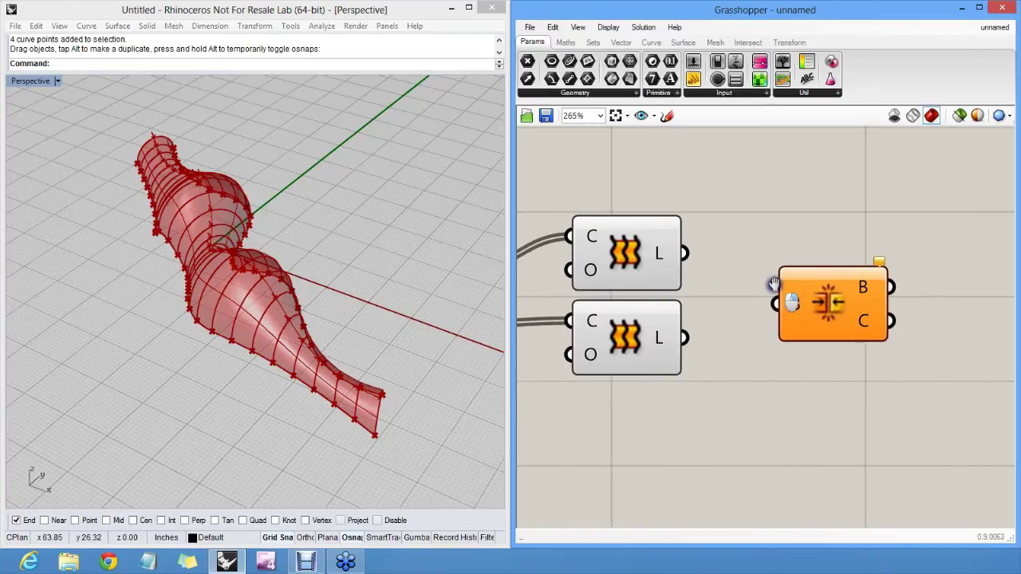
{"action": "left_click_drag", "start_coordinate": [831, 300], "coordinate": [818, 293]}
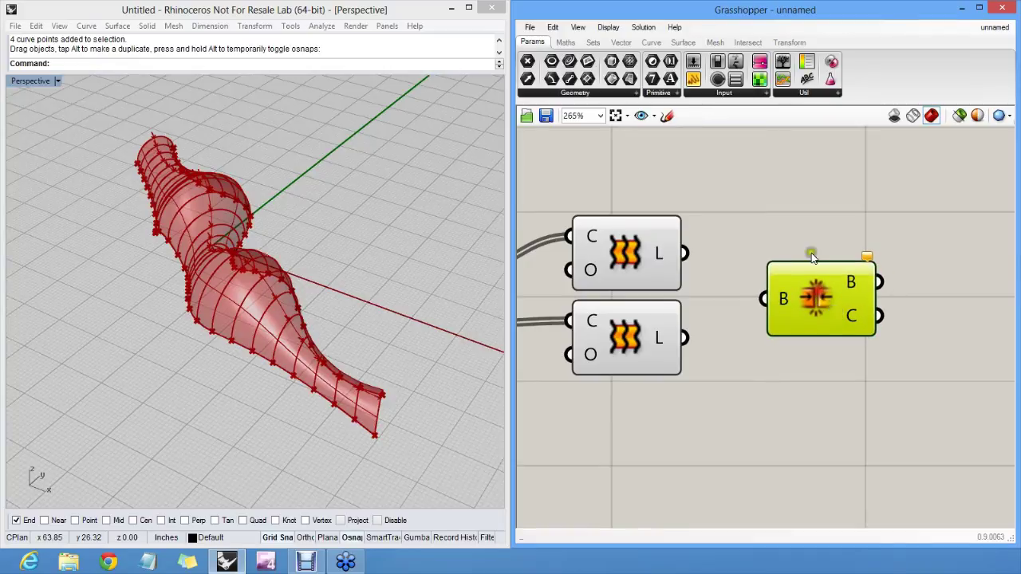
{"action": "left_click", "coordinate": [811, 254]}
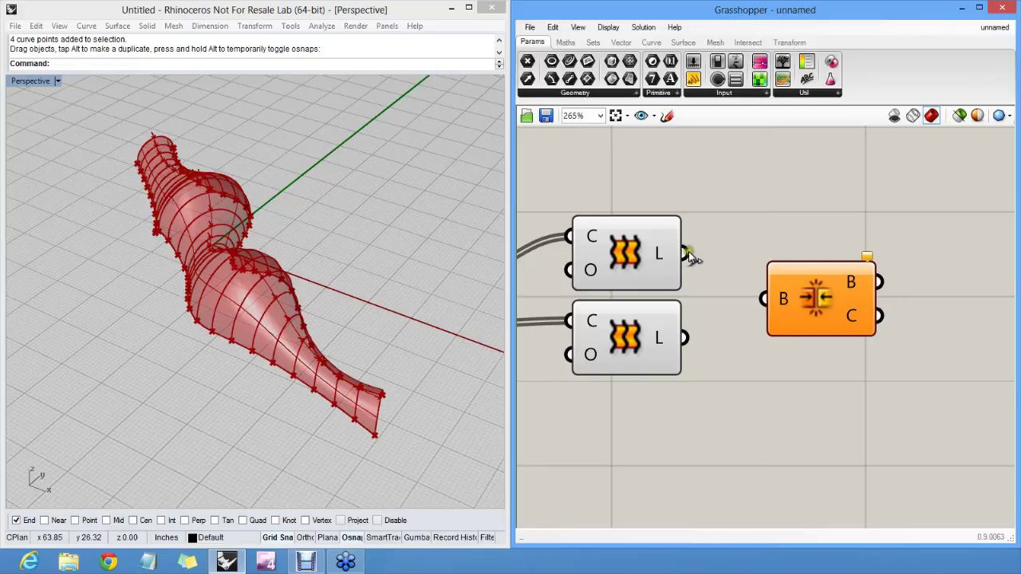
{"action": "left_click_drag", "start_coordinate": [684, 254], "coordinate": [764, 299]}
{"action": "left_click_drag", "start_coordinate": [687, 339], "coordinate": [764, 300]}
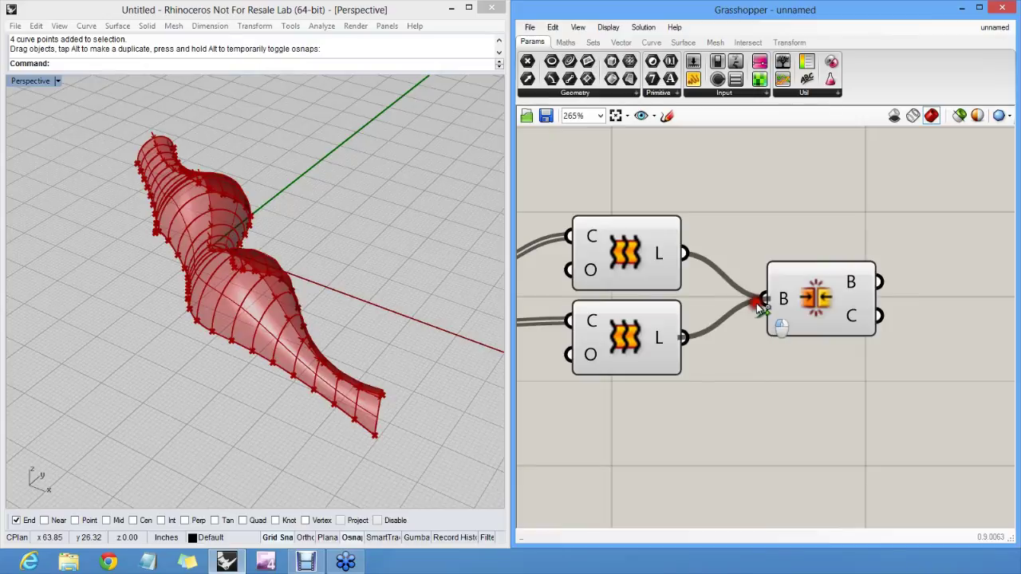
Step: Turn off the previews of the two Loft components
{"action": "left_click_drag", "start_coordinate": [698, 420], "coordinate": [612, 249]}
{"action": "middle_click", "coordinate": [636, 266]}
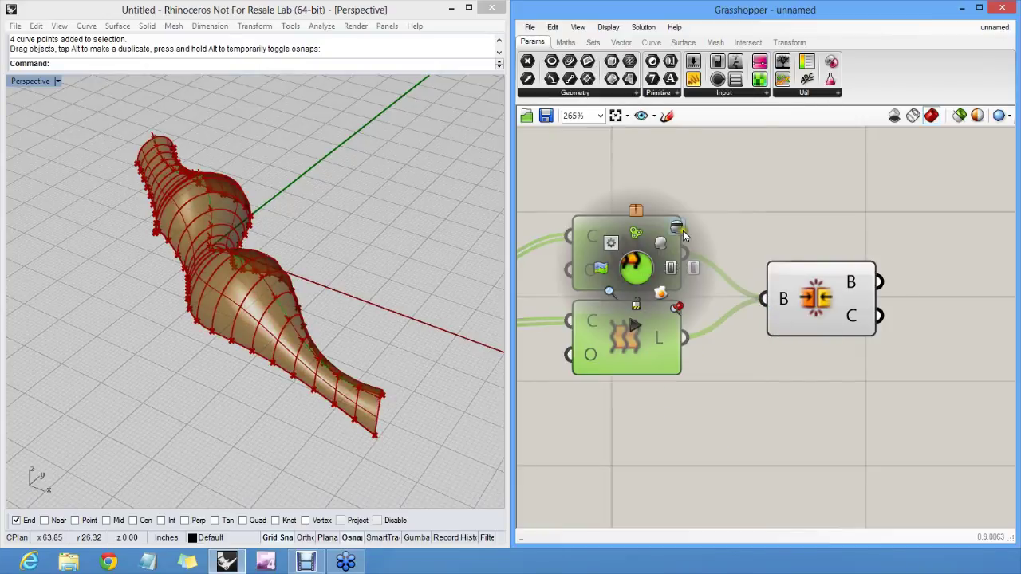
{"action": "left_click", "coordinate": [677, 227]}
Step: Highlight the joined surface and check the contents of the Brep Join's B output
{"action": "left_click", "coordinate": [827, 298]}
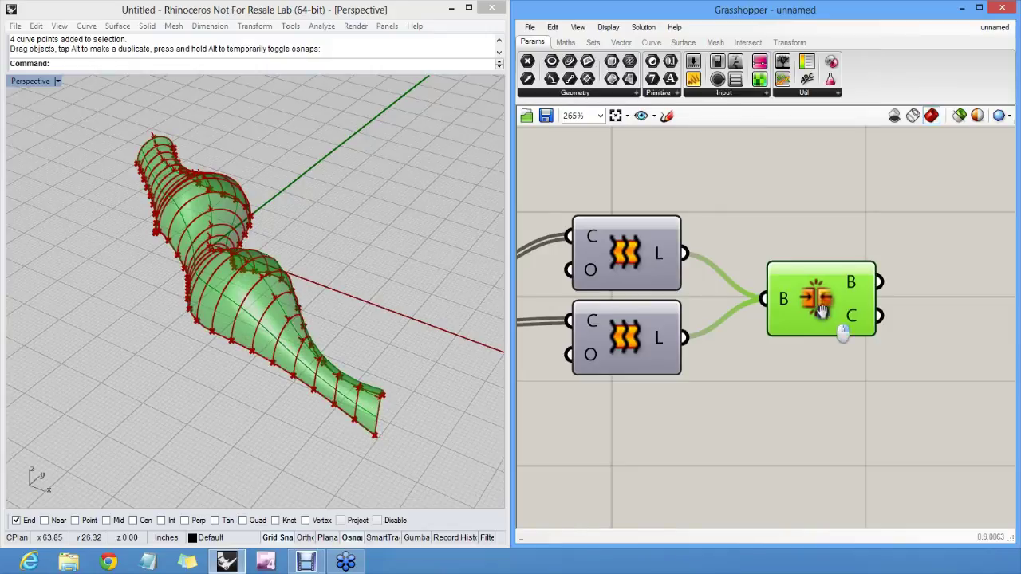
{"action": "right_click_drag", "start_coordinate": [827, 308], "coordinate": [743, 305]}
{"action": "mouse_move", "coordinate": [767, 283]}
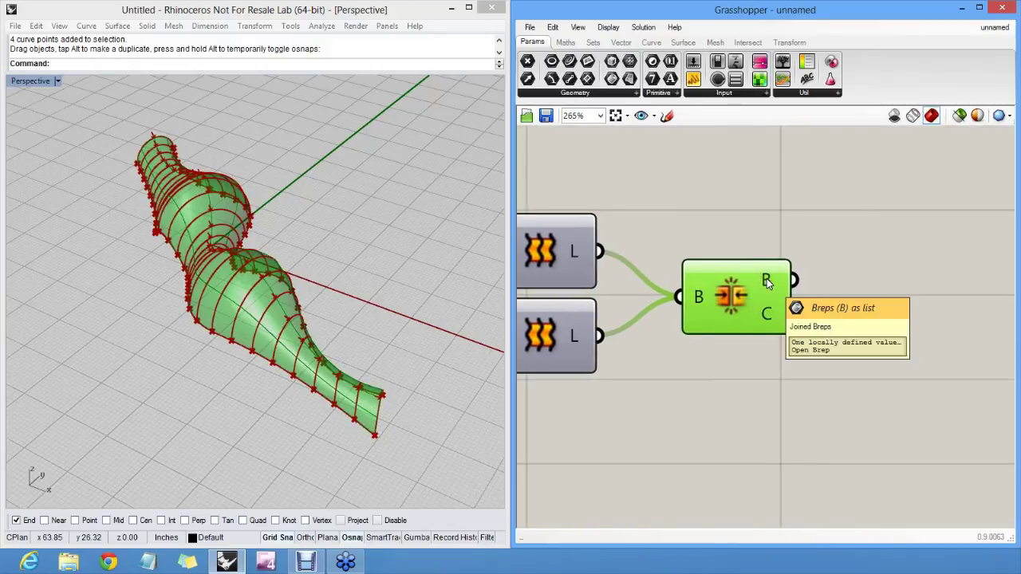